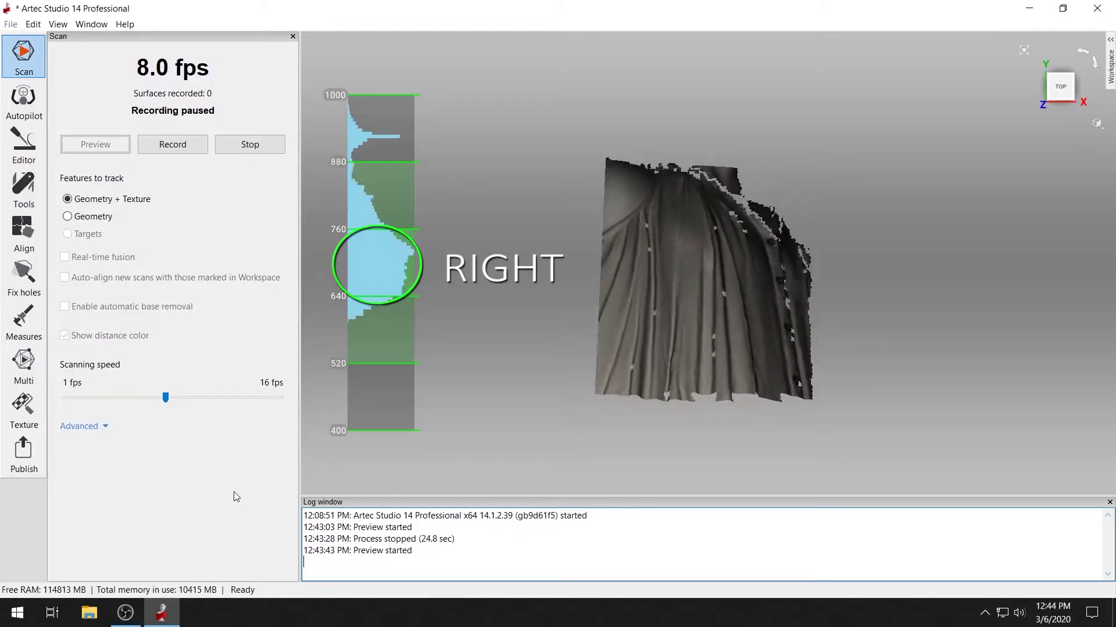
Record a scan of the clothed mannequin with geometry and texture tracking.
key("space")
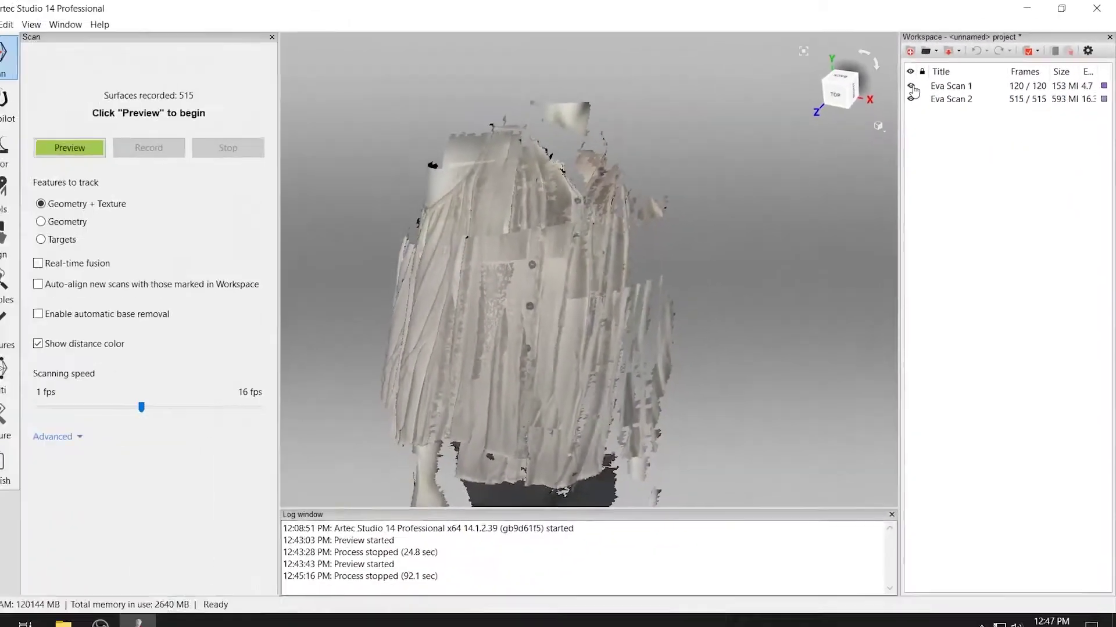
Isolate Eva Scan 1 and Eva Scan 2 in turn and examine each for misaligned frames.
left_click(598, 202)
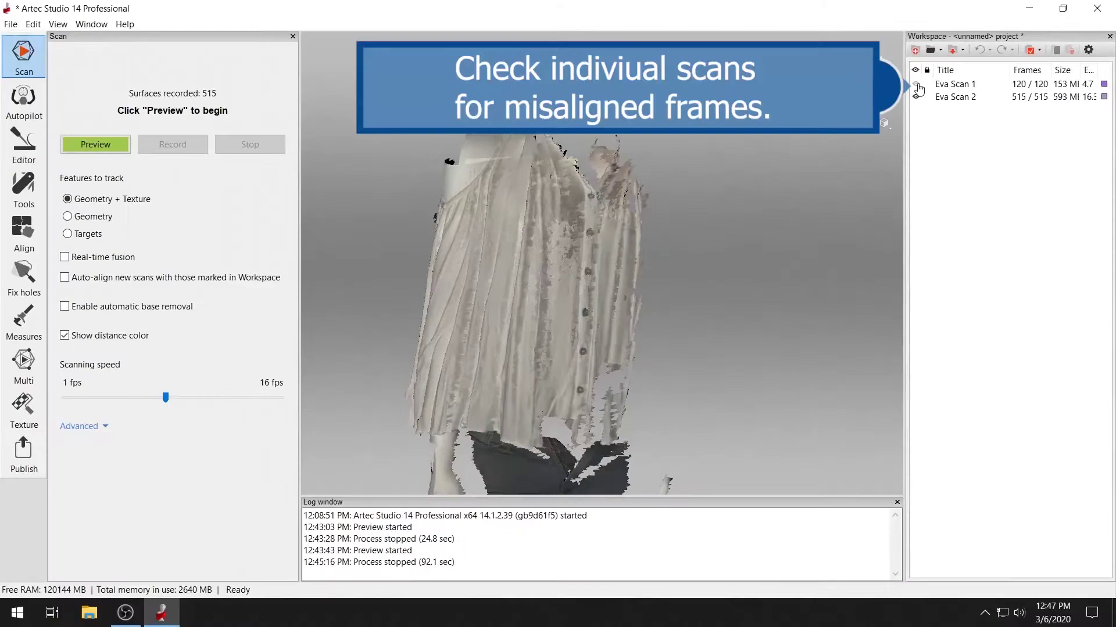
left_click_drag(737, 254, 696, 264)
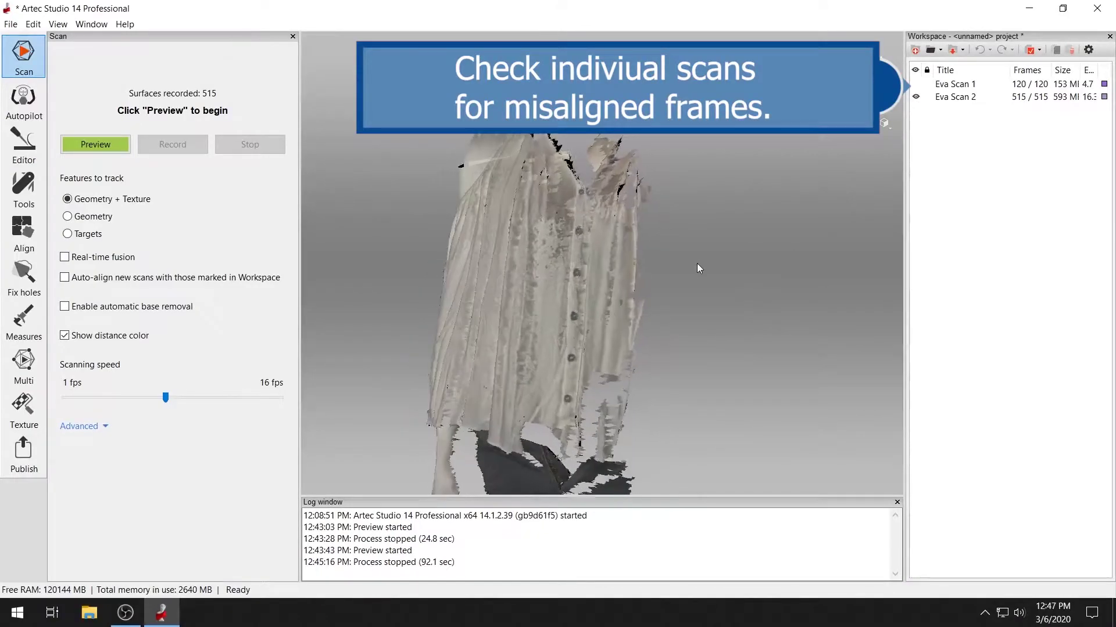
left_click(917, 85)
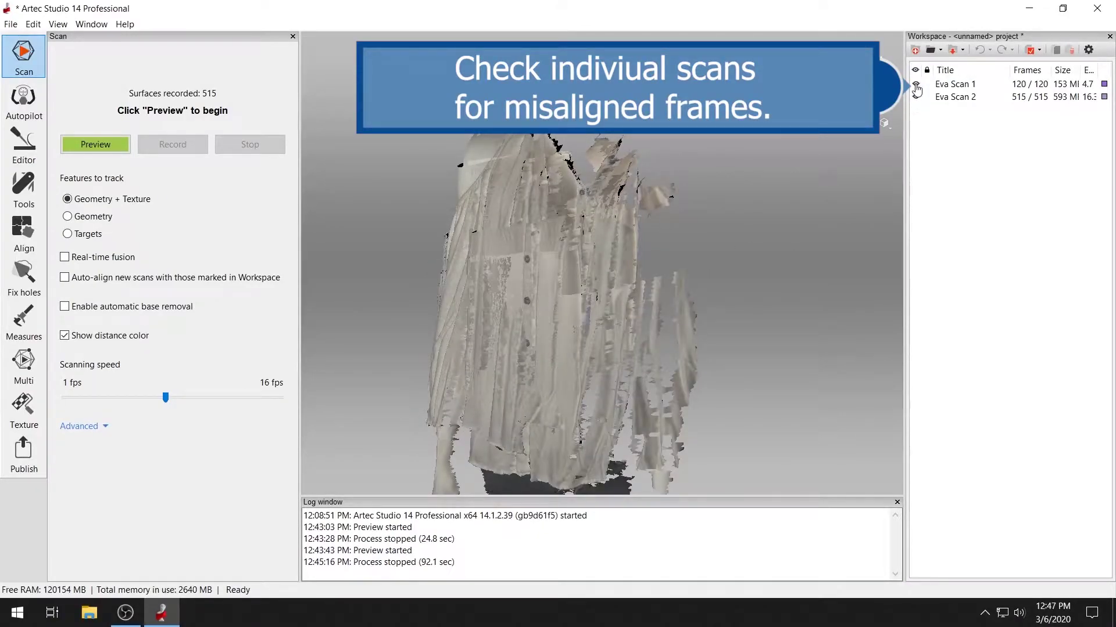
left_click(917, 99)
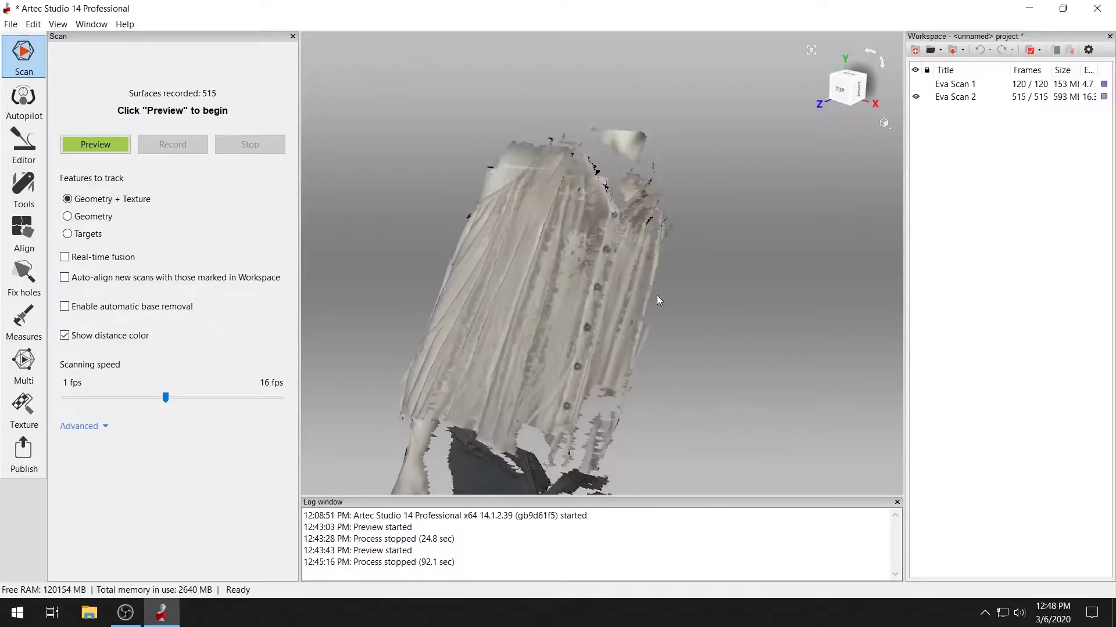
left_click_drag(656, 295, 483, 316)
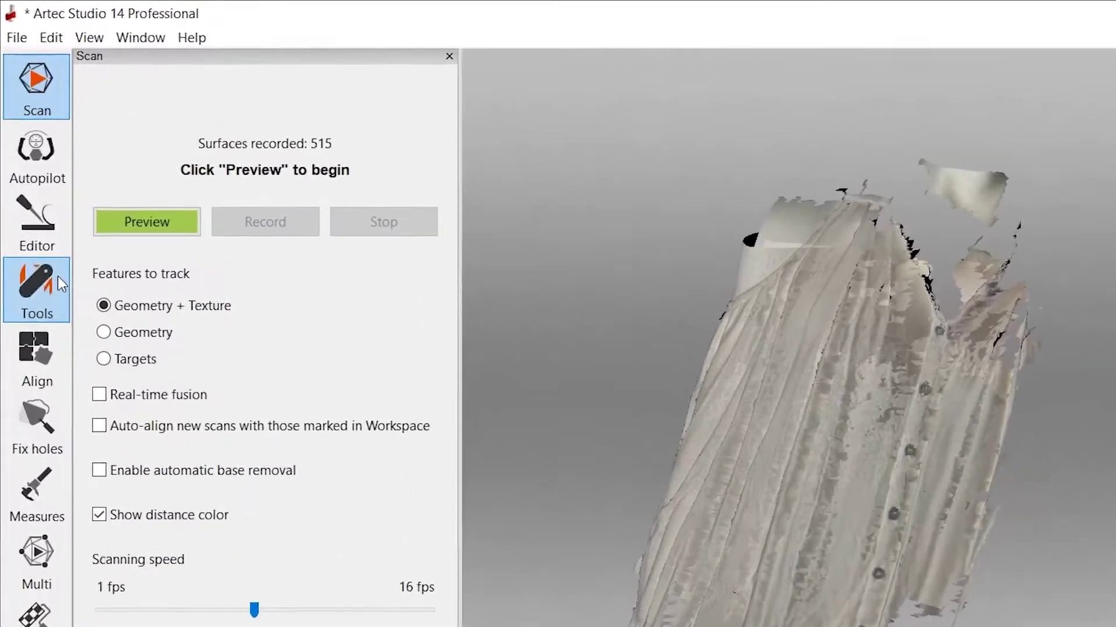
Run Global registration on Eva Scan 2.
left_click(56, 280)
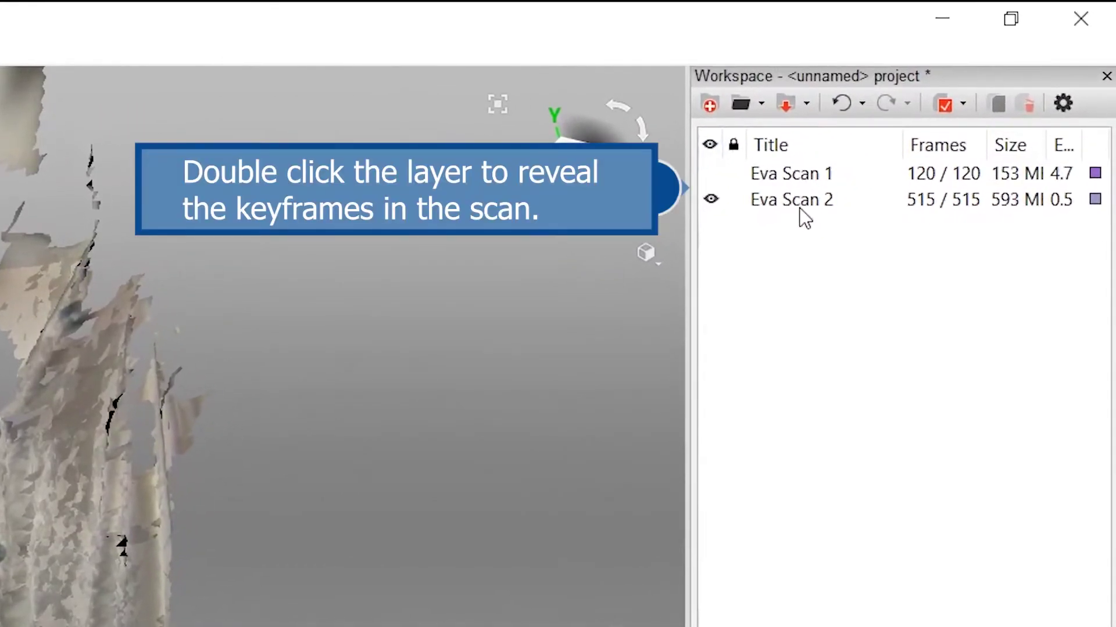
Step through the individual frames of Eva Scan 2 from Frame 0 to look for misaligned keyframes, and return to the scan list.
double_click(821, 192)
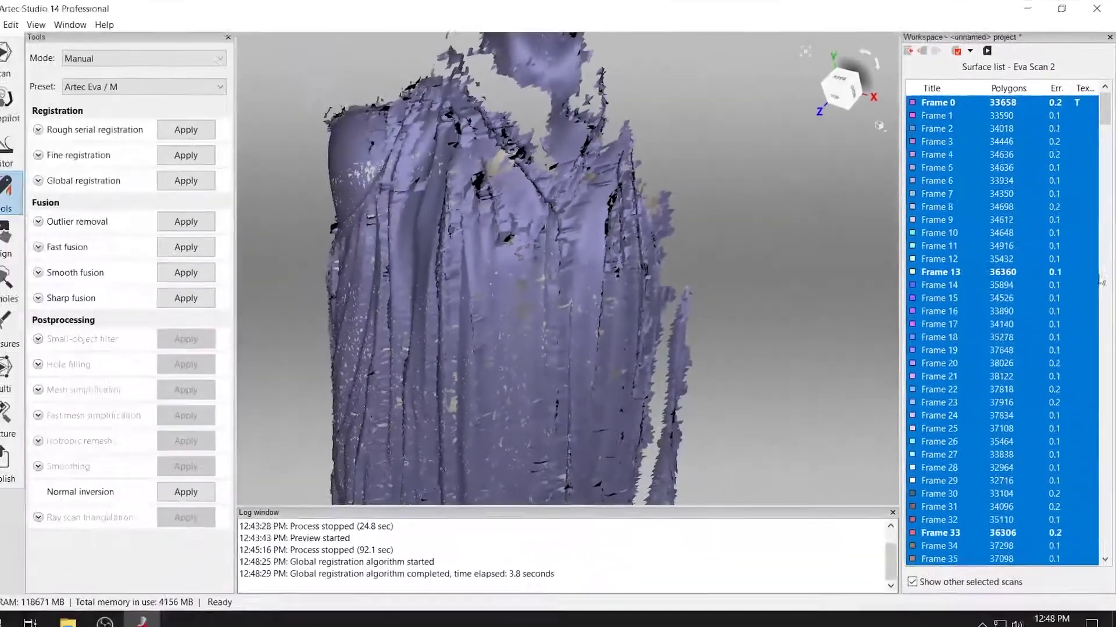
scroll(1006, 325, "down", 5)
scroll(1006, 325, "up", 5)
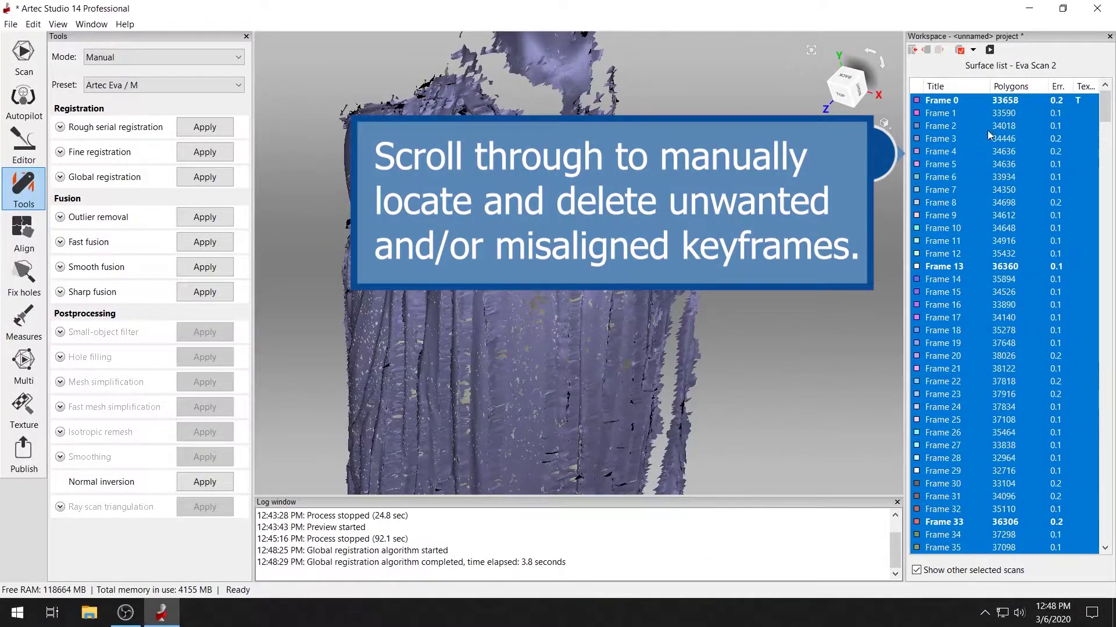
left_click(947, 100)
key("Down")
key("Down")
key("Down")
key("Down")
key("Down")
key("Down")
key("Down")
key("Down")
key("Down")
key("Down")
key("Down")
key("Down")
key("Down")
key("Down")
key("Down")
key("Down")
key("Down")
key("Down")
key("Down")
key("Down")
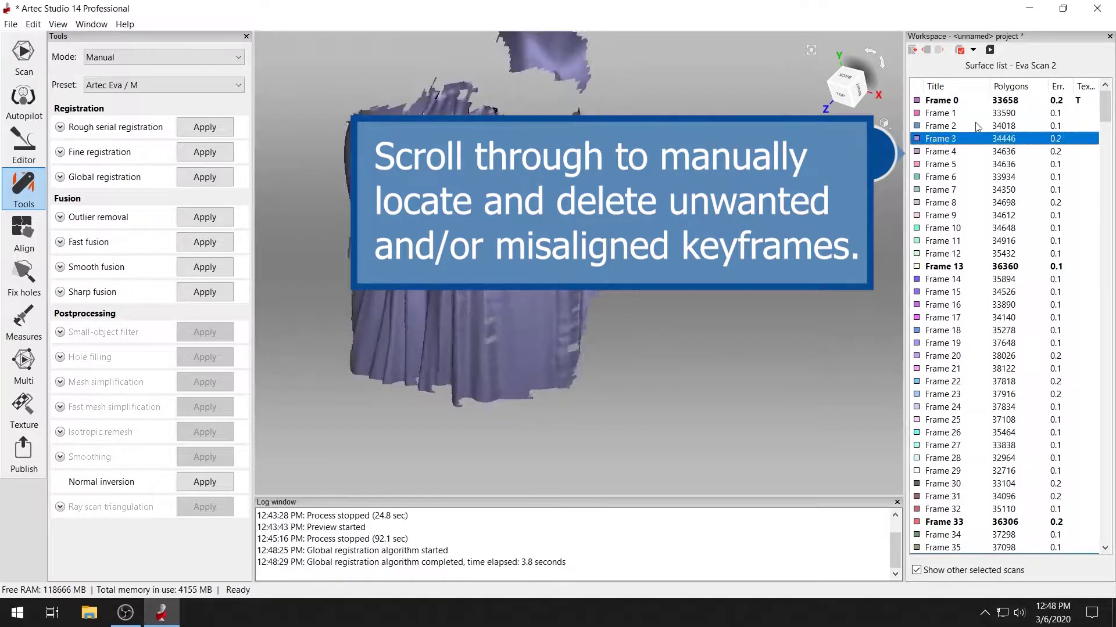
key("Down")
key("Down")
key("Down")
key("Down")
key("Down")
key("Down")
key("Down")
key("Down")
key("Down")
key("Down")
key("Down")
key("Down")
key("Down")
key("Down")
key("Down")
key("Down")
key("Down")
key("Down")
key("Down")
key("Down")
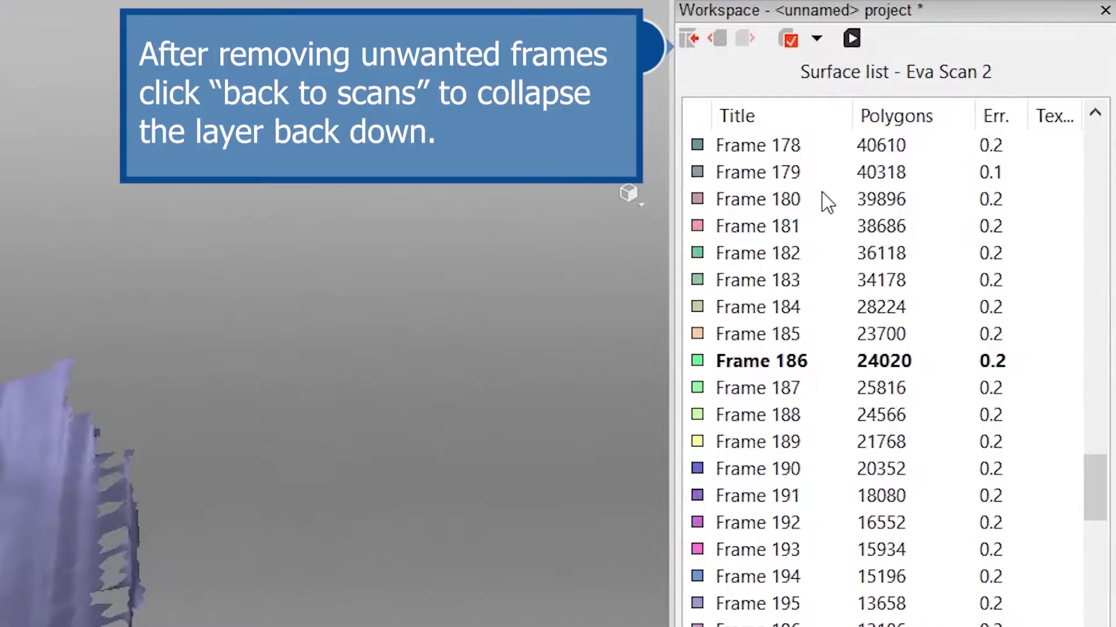
left_click(687, 29)
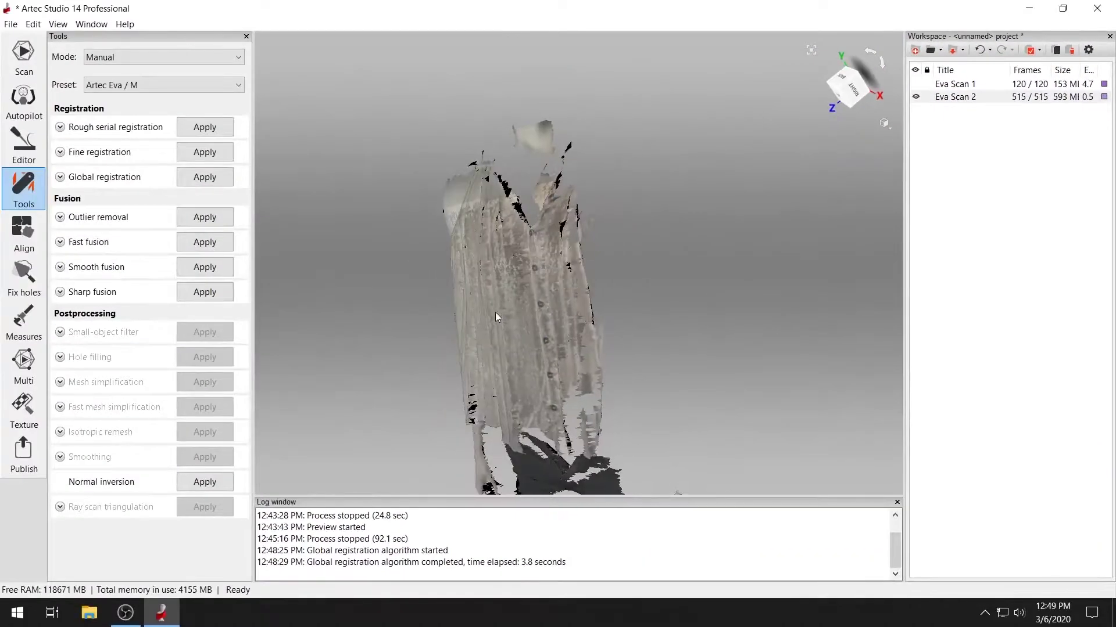
Make both Eva Scan 1 and Eva Scan 2 visible for alignment.
left_click_drag(495, 312, 512, 244)
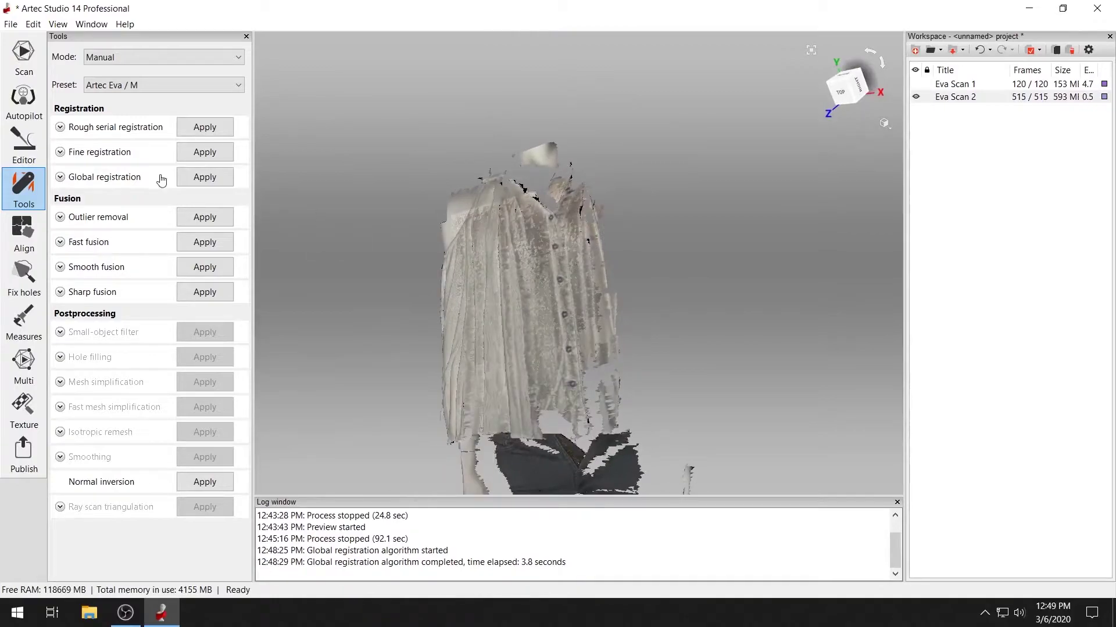
left_click(916, 85)
left_click_drag(855, 167, 1071, 216)
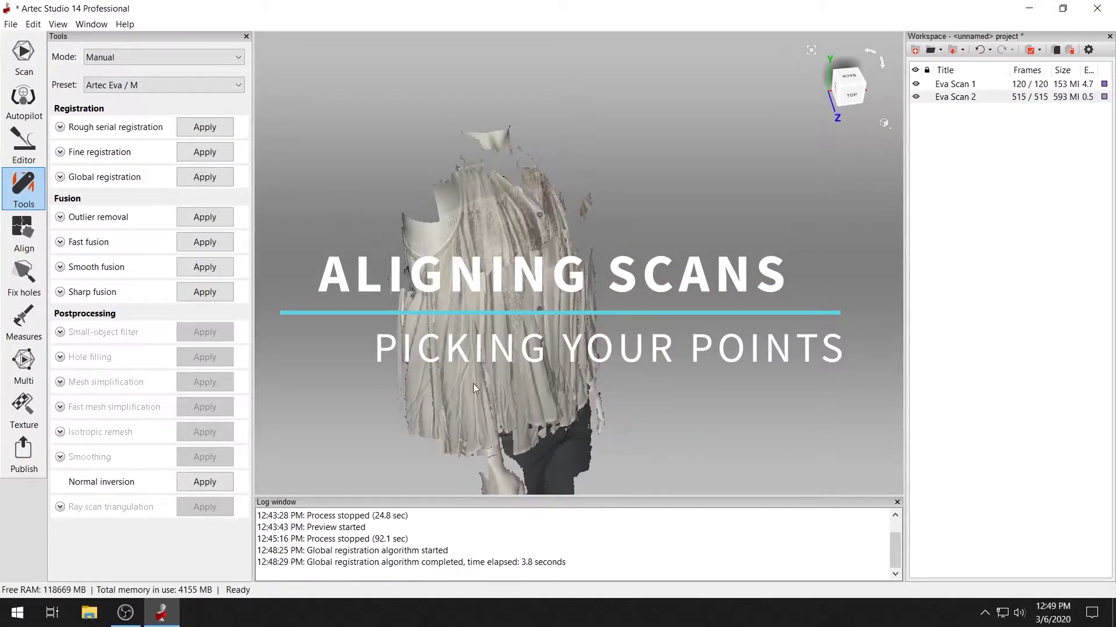
left_click_drag(476, 389, 394, 376)
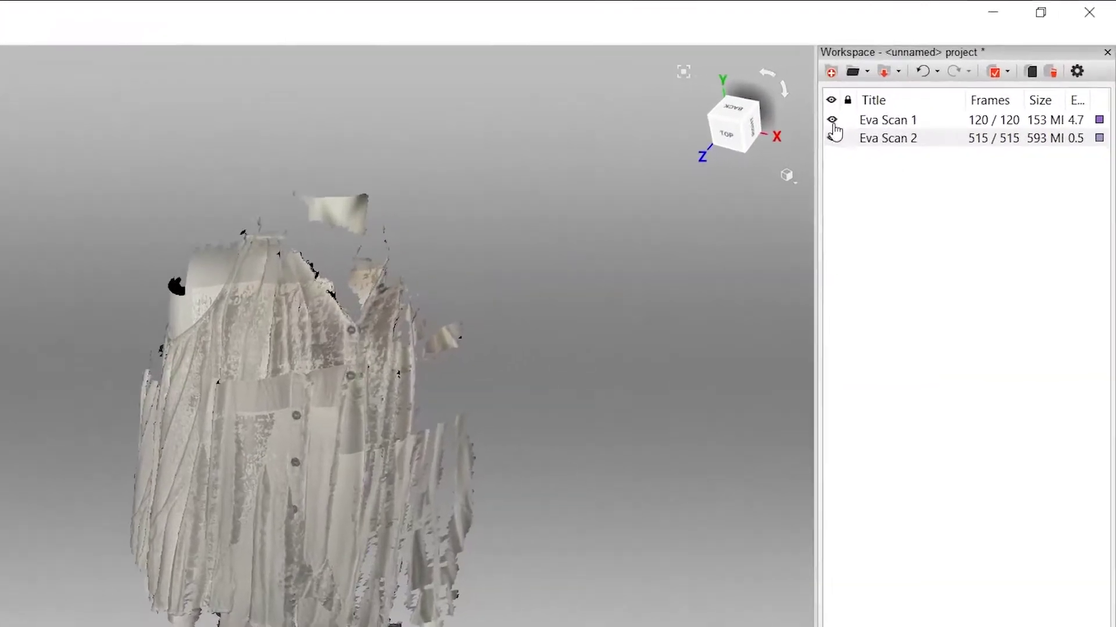
left_click(916, 97)
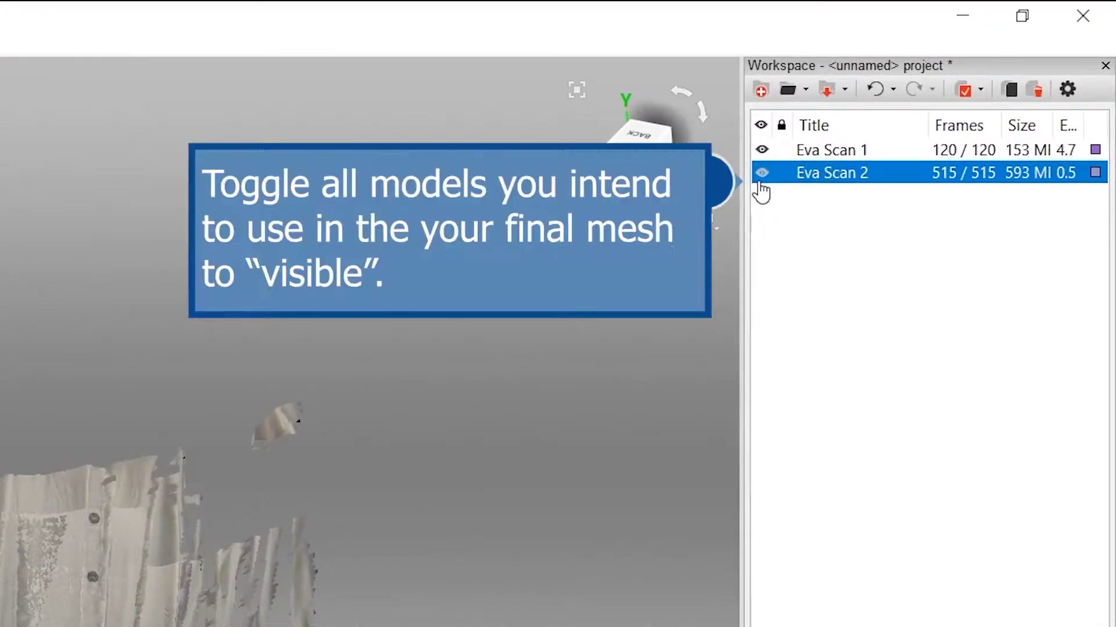
left_click(762, 176)
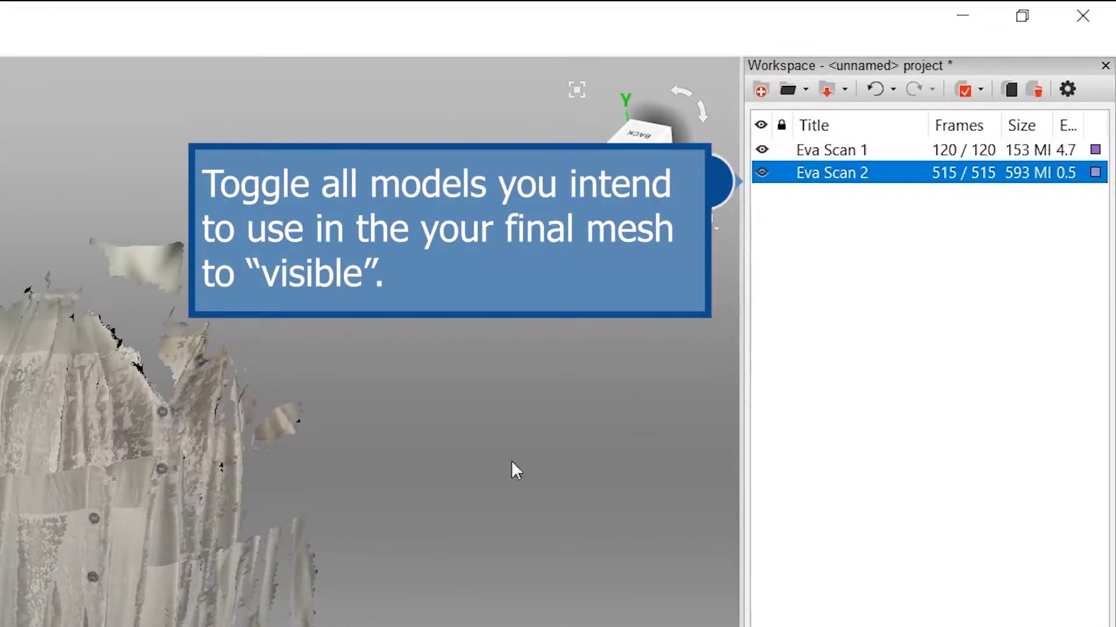
left_click_drag(512, 465, 494, 624)
left_click_drag(418, 616, 407, 492)
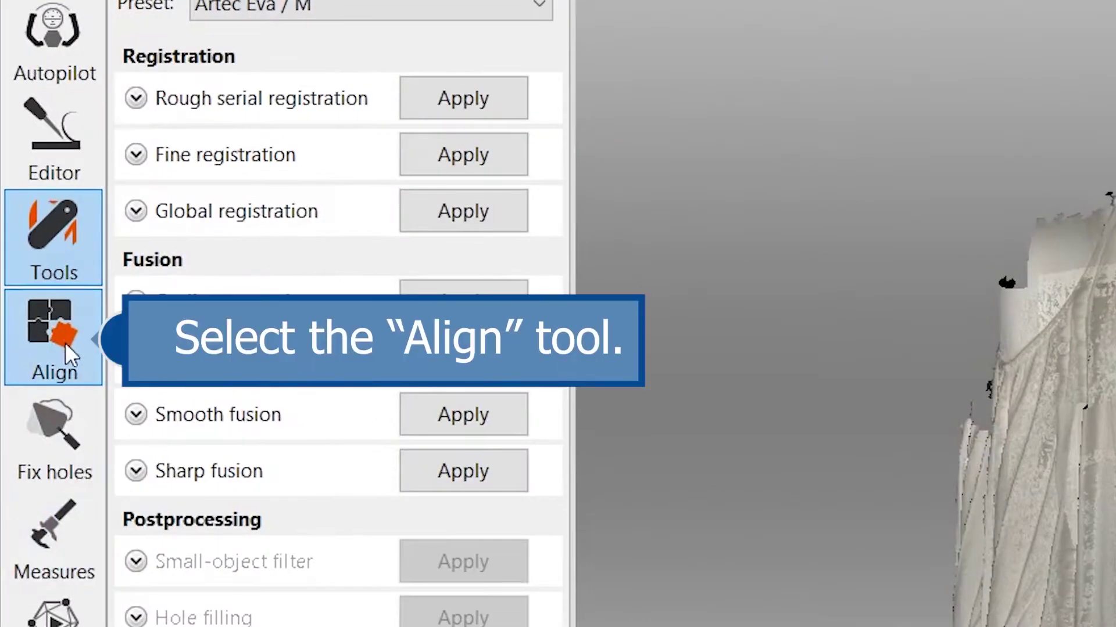
Start a rigid alignment of Eva Scan 2 to Eva Scan 1 and move Eva Scan 2 clear of the registered scan.
left_click(23, 232)
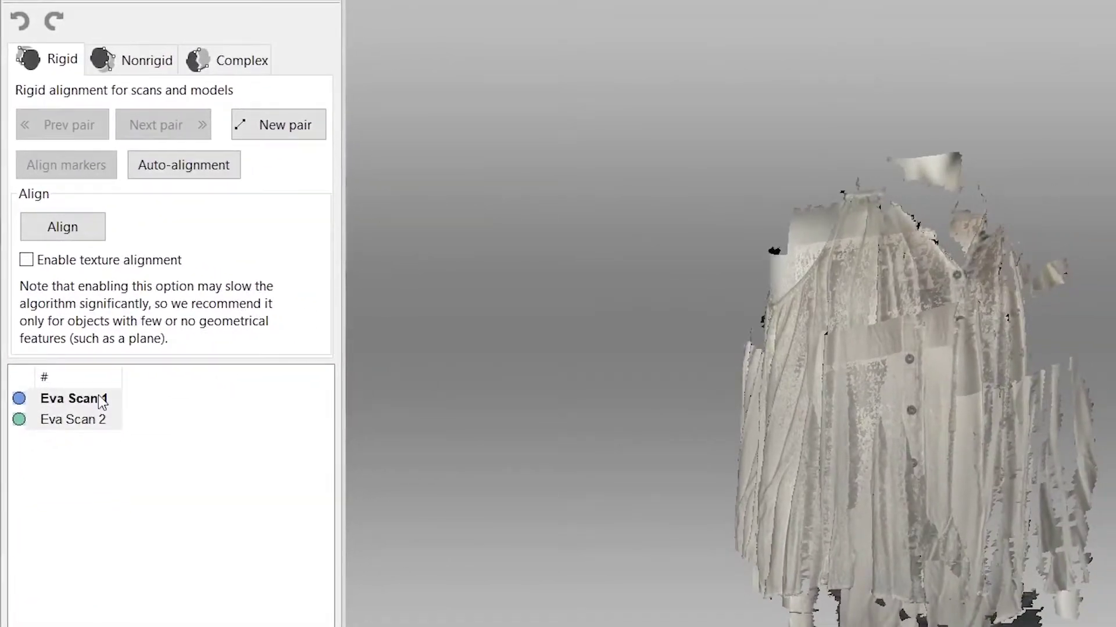
left_click(145, 433)
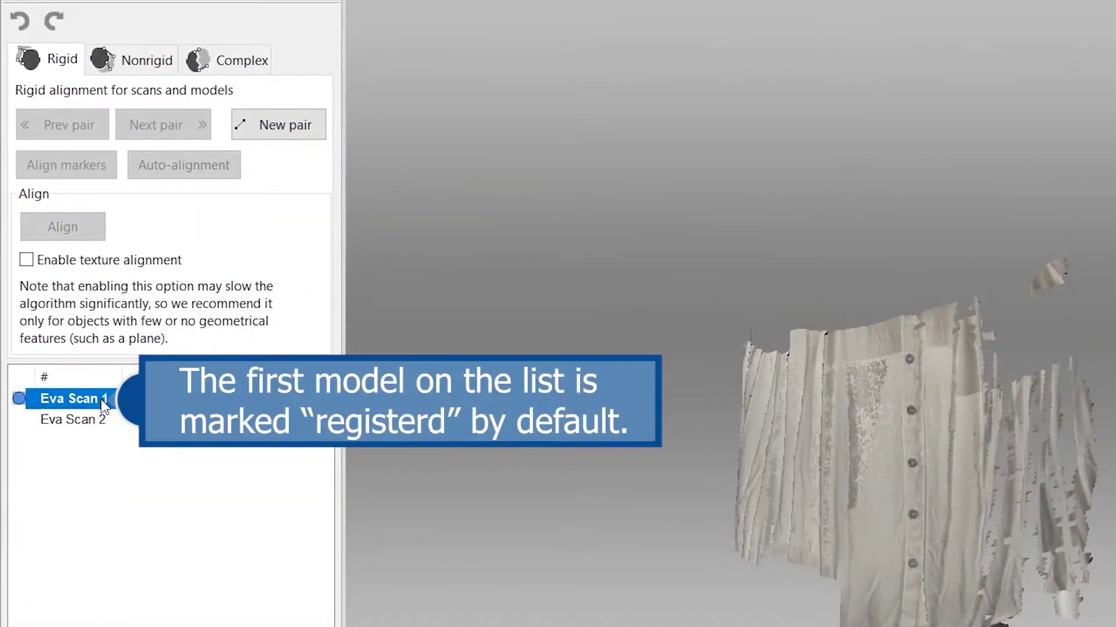
left_click(86, 427)
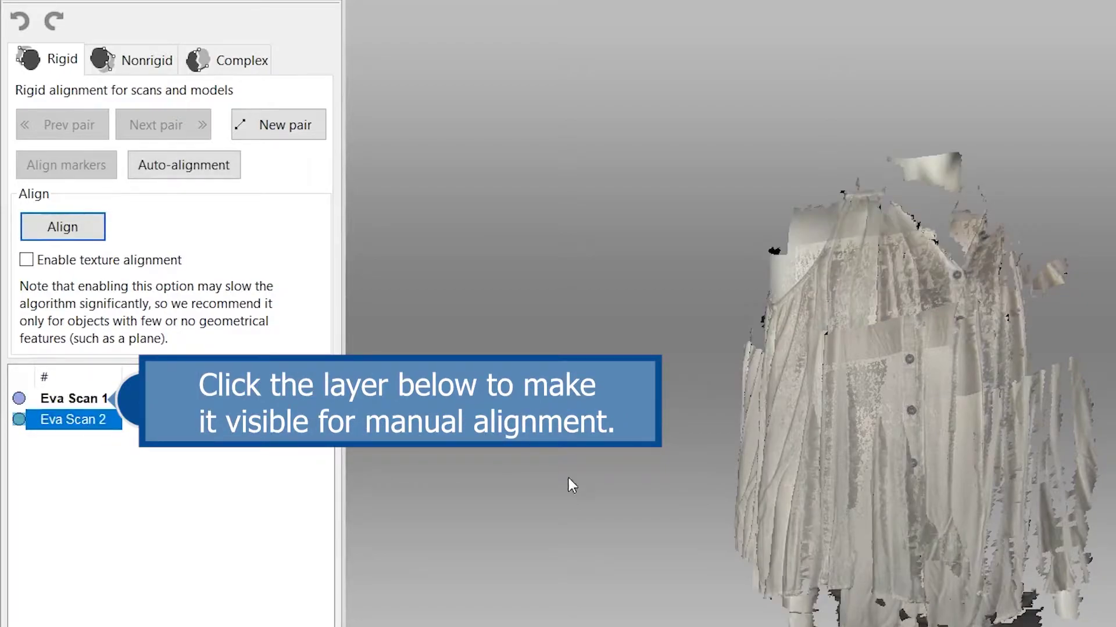
left_click_drag(962, 440, 971, 464)
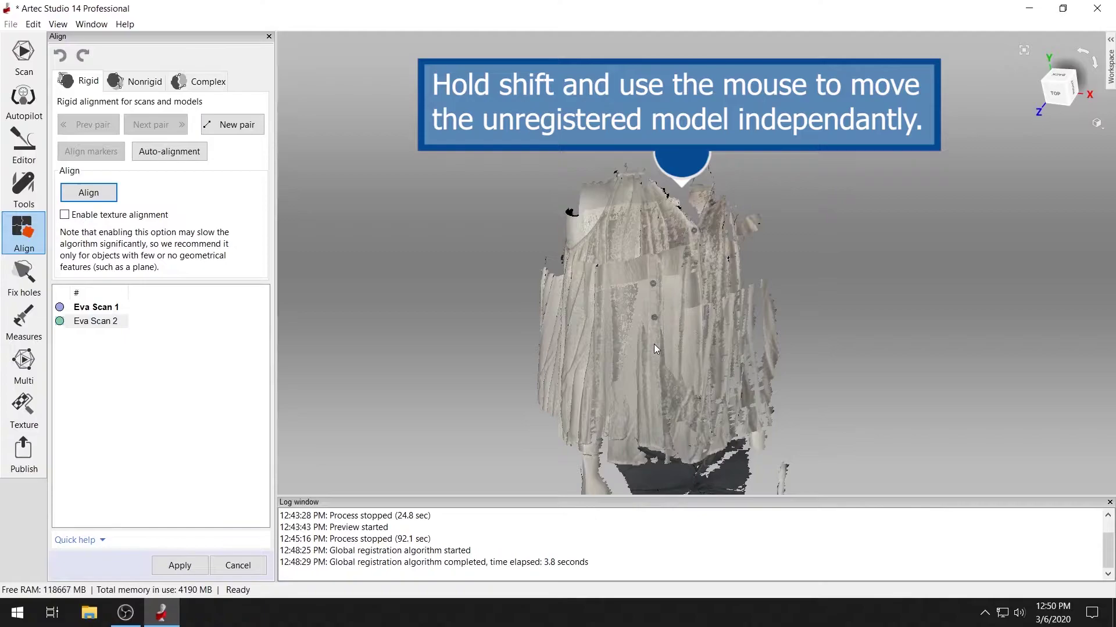
right_click_drag(654, 344, 420, 281, "shift")
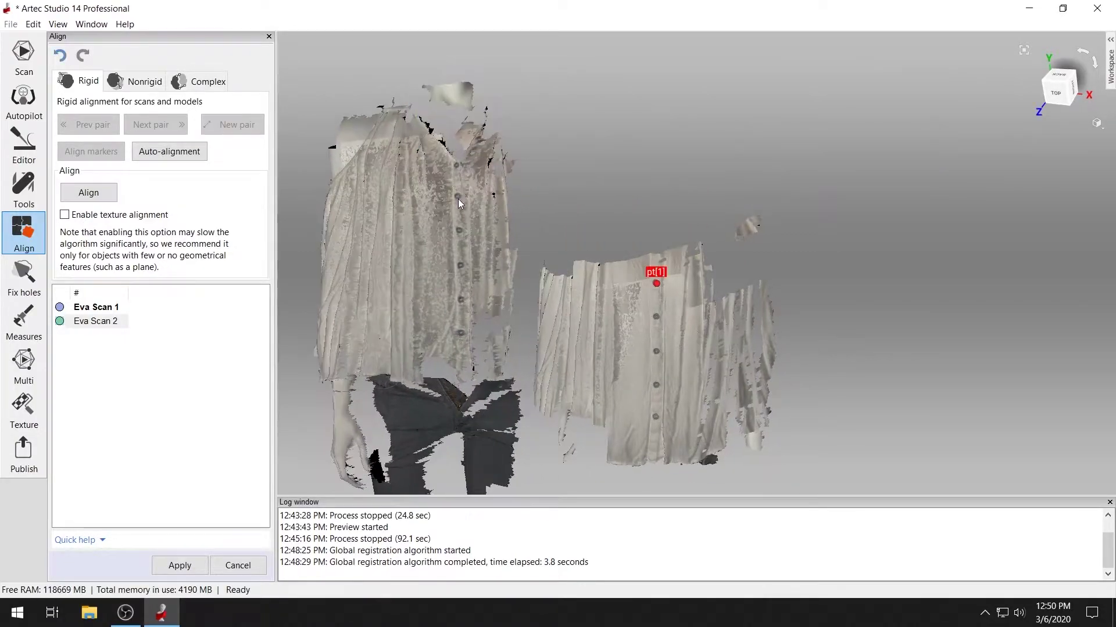
Mark three corresponding point pairs on matching blouse buttons of Eva Scan 2 and Eva Scan 1.
left_click(458, 199)
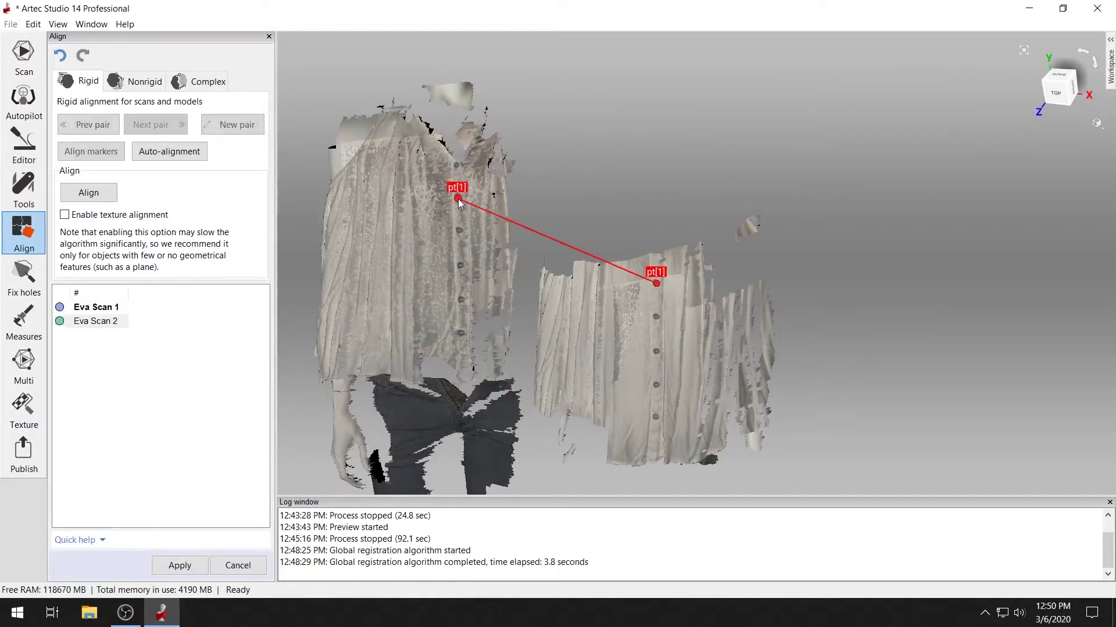
left_click(459, 230)
left_click(656, 318)
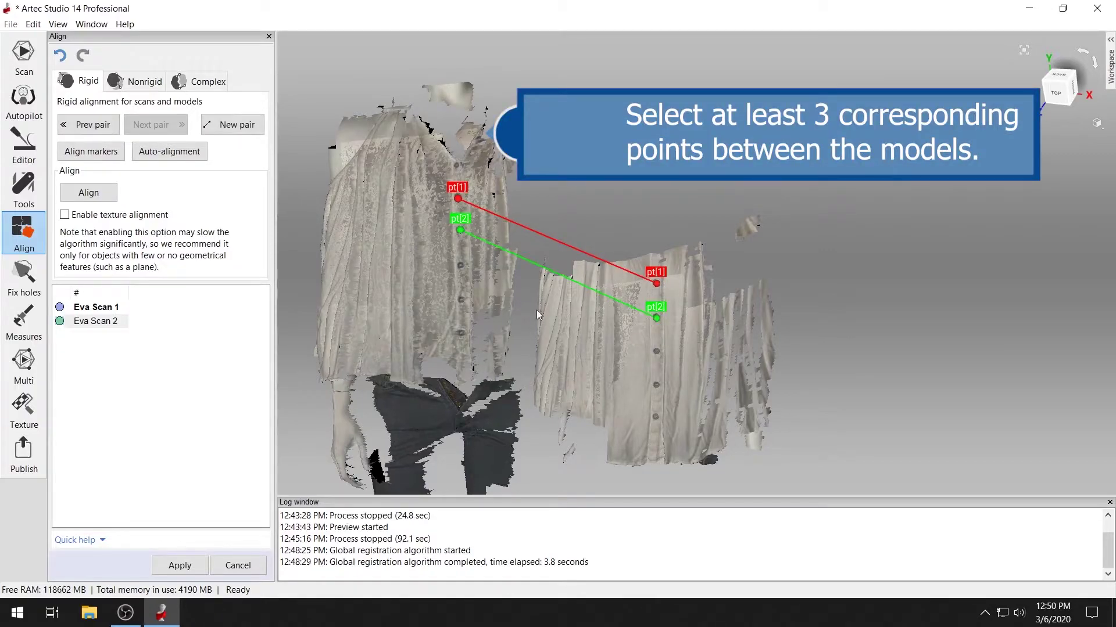
left_click(460, 266)
left_click(657, 353)
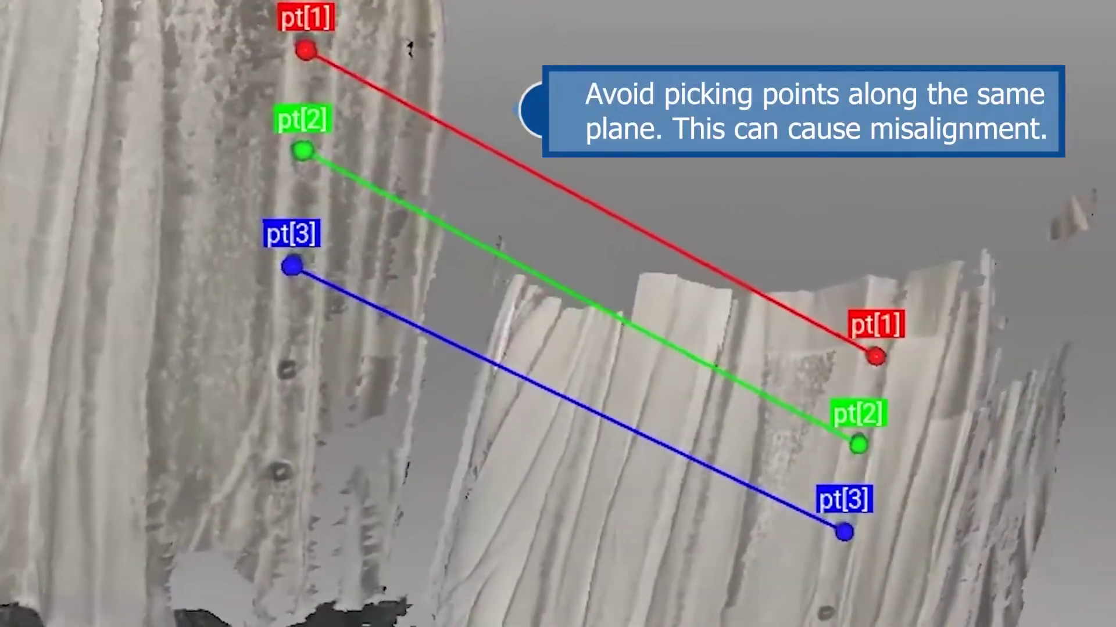
Add a fourth corresponding point pair on the blouse's side folds, away from the button line.
left_click_drag(1098, 558, 1010, 536)
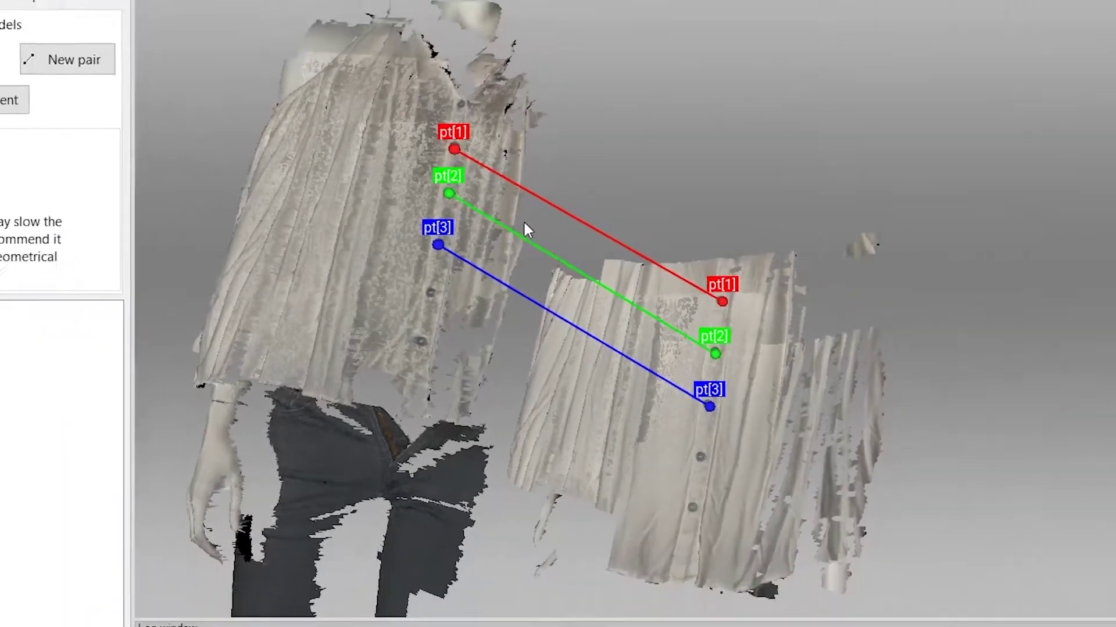
left_click_drag(525, 229, 692, 228)
left_click(679, 245)
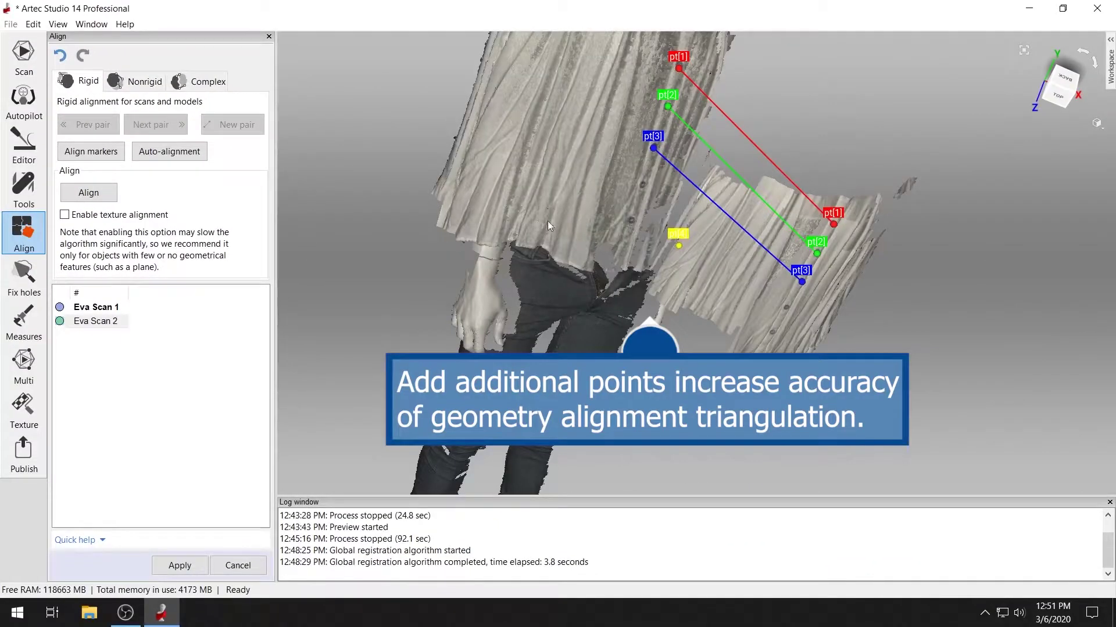
left_click(483, 138)
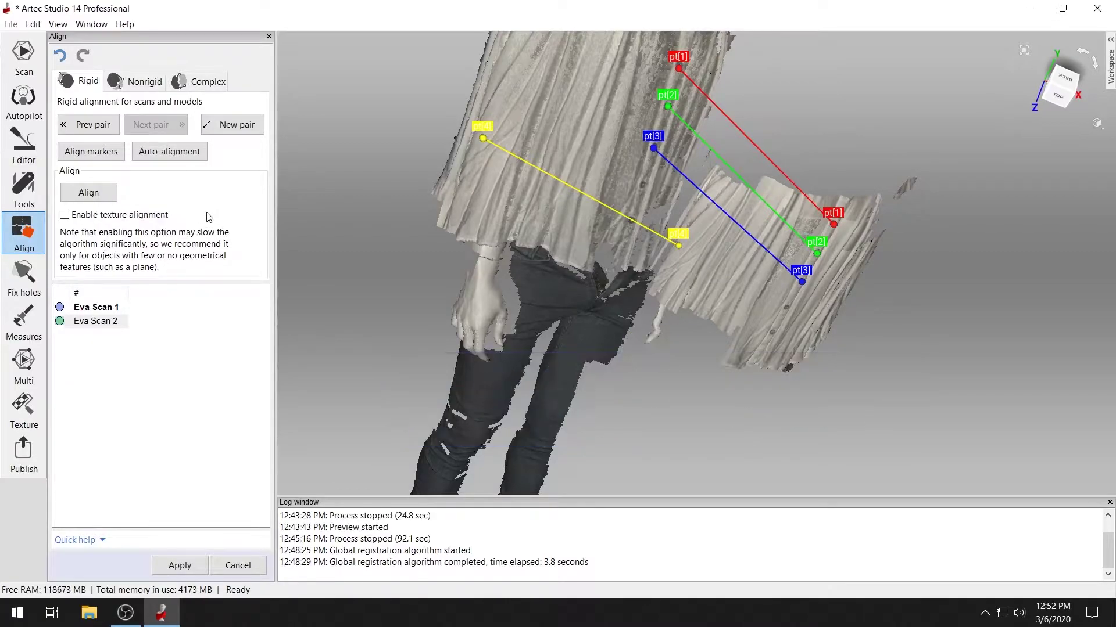
Align Eva Scan 2 to Eva Scan 1 from the picked point pairs and apply the alignment.
left_click(91, 196)
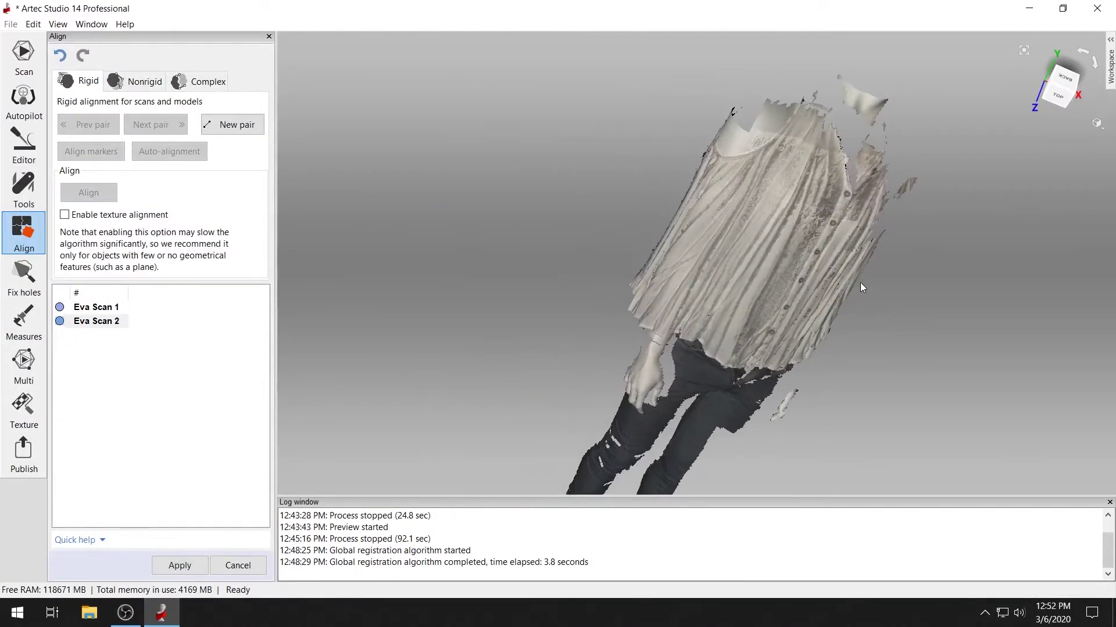
left_click_drag(863, 288, 812, 247)
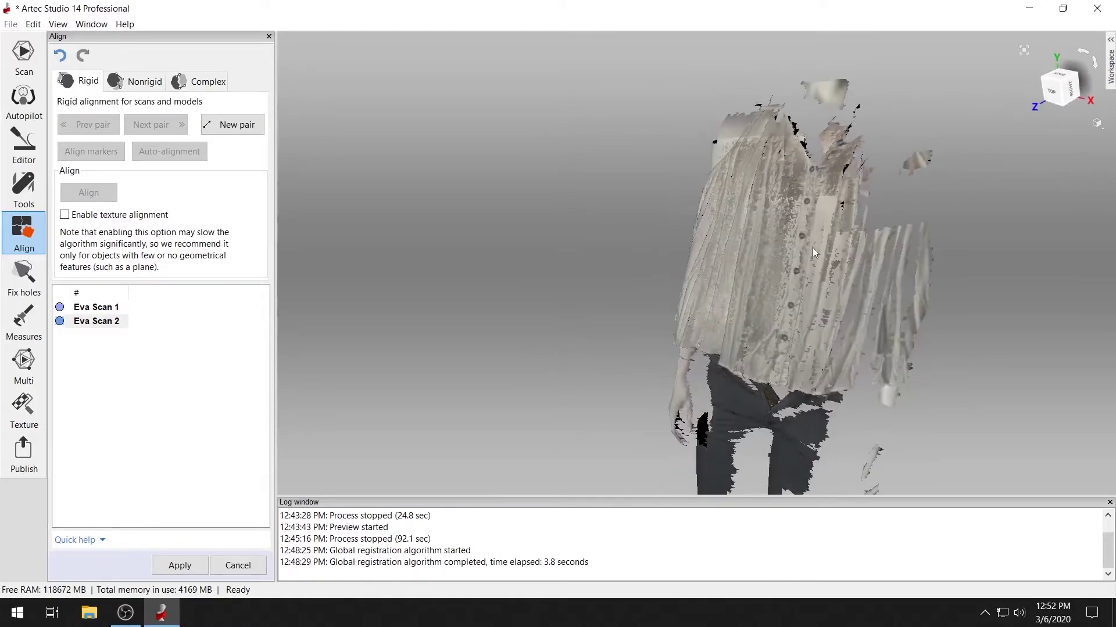
left_click(179, 565)
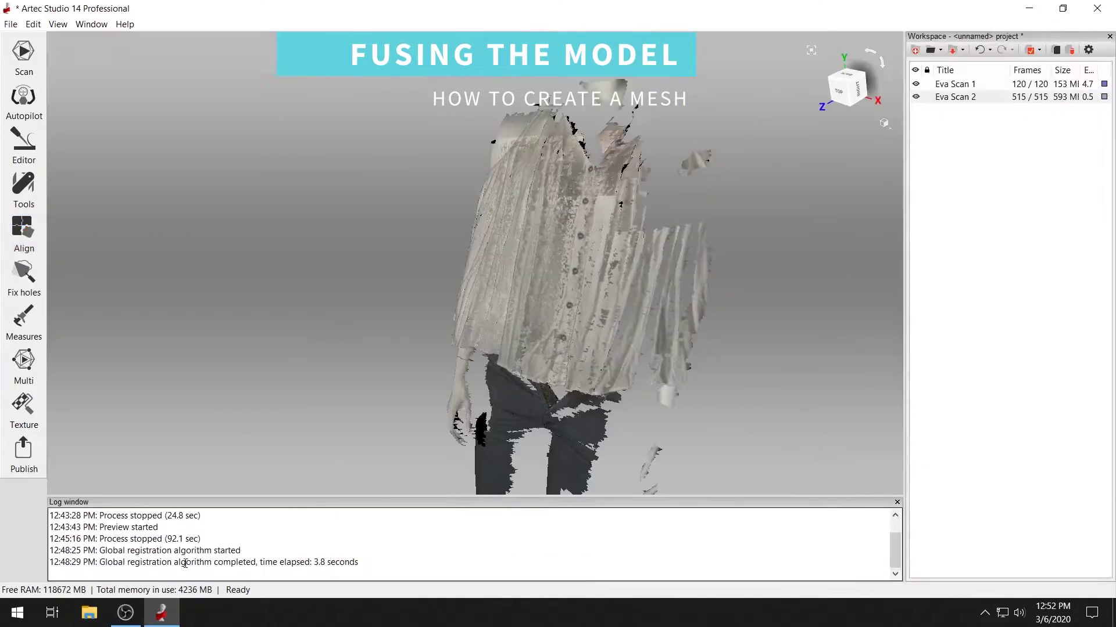
left_click_drag(682, 316, 469, 354)
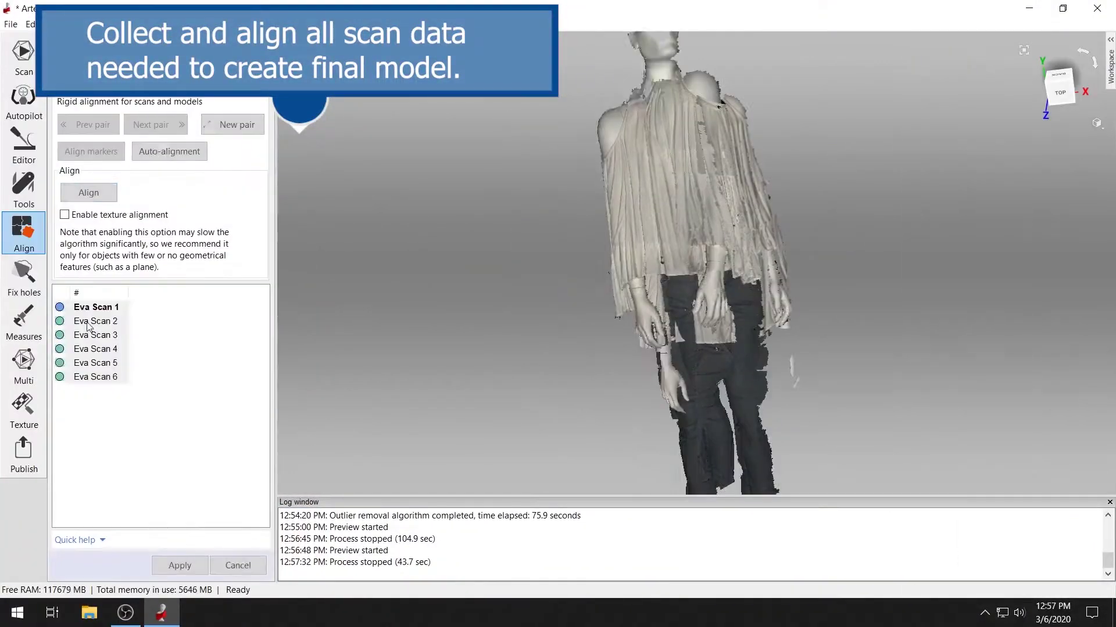
Align Eva Scans 2 to 5 in turn with matching points, using three pairs down the blouse's button line for Eva Scan 5.
left_click(89, 321)
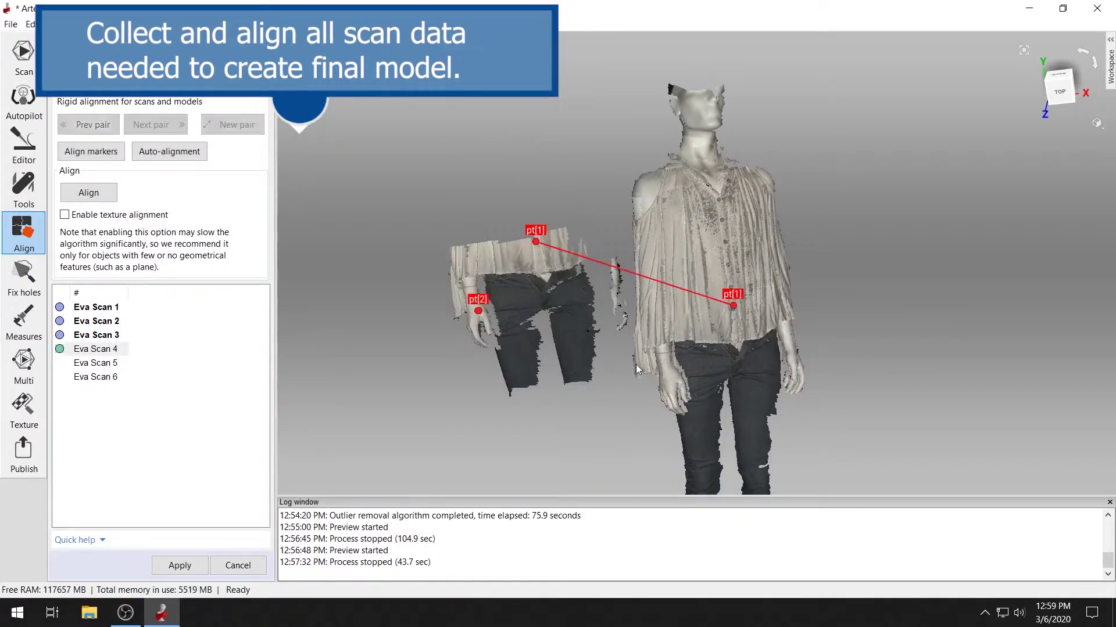
middle_click_drag(725, 212, 587, 327, "shift")
left_click(543, 249)
left_click(720, 218)
left_click(551, 267)
left_click(723, 235)
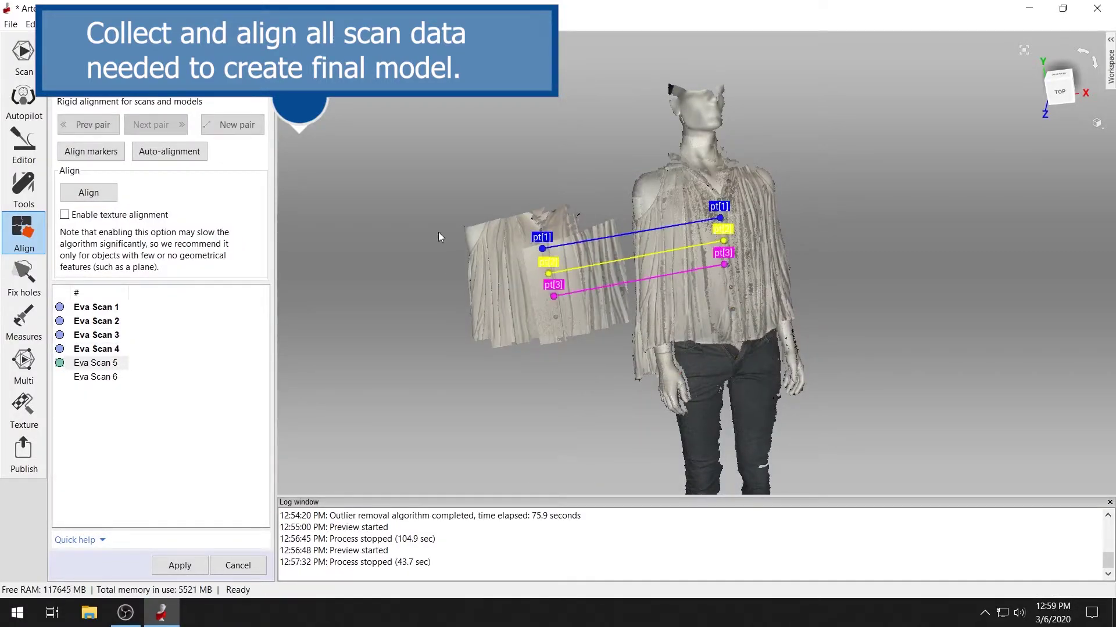
left_click(88, 193)
Align Eva Scan 6 to the registered scans using three corresponding point pairs on the mannequin's hand and blouse.
left_click(96, 377)
middle_click_drag(691, 290, 422, 352, "shift")
left_click_drag(419, 348, 499, 325, "shift")
left_click(549, 299)
left_click(812, 348)
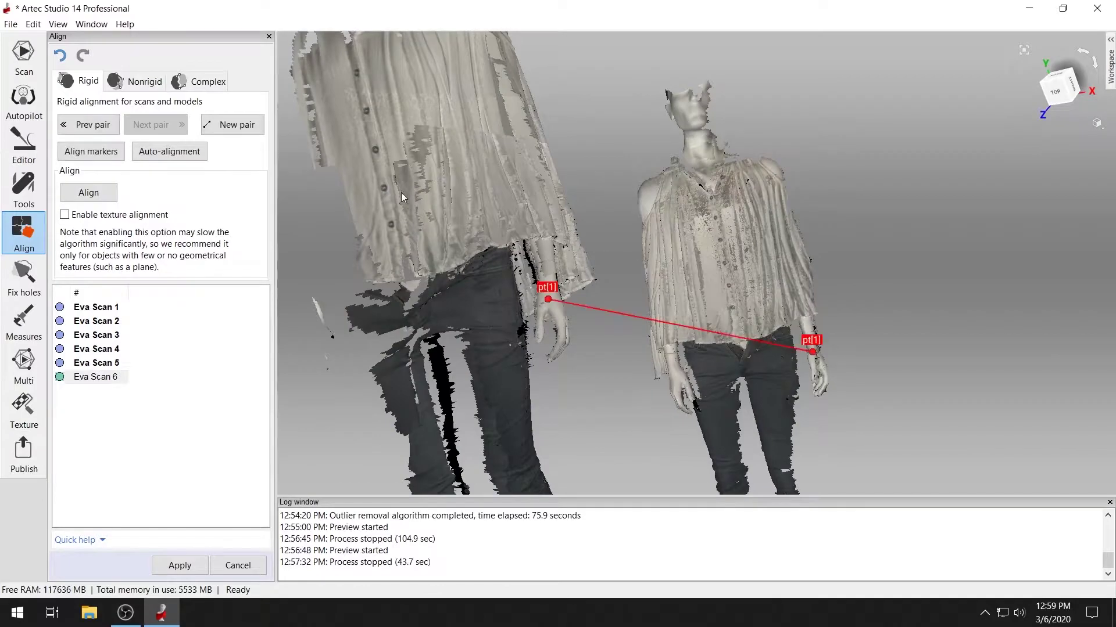
left_click(403, 226)
left_click(730, 305)
left_click(567, 106)
left_click(828, 233)
left_click(111, 198)
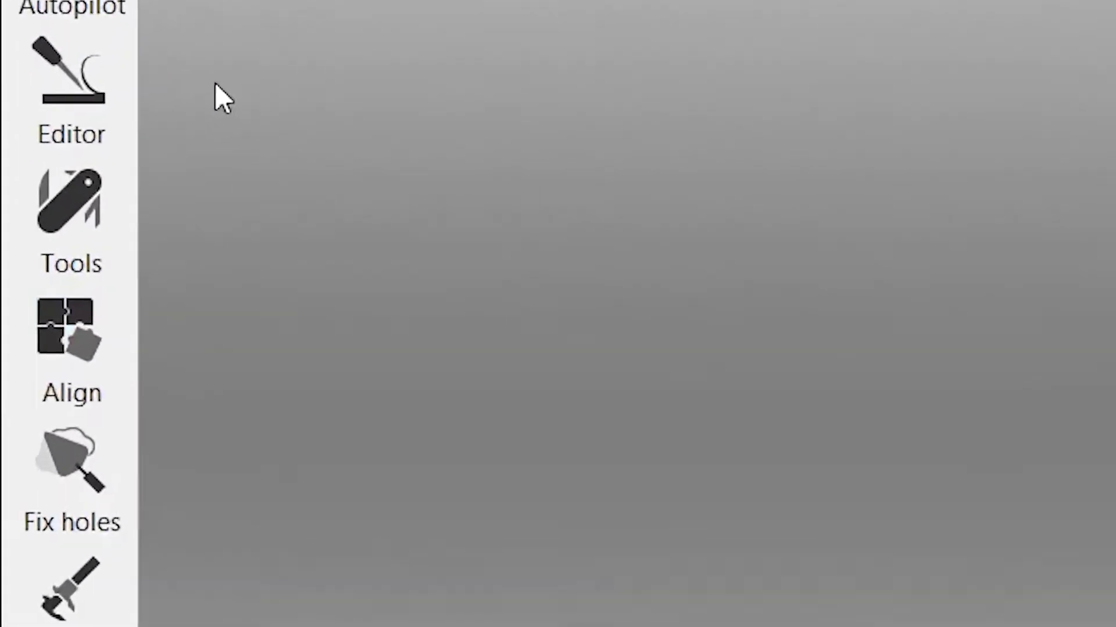
Run Global registration on the aligned Eva scans of the mannequin.
left_click(34, 191)
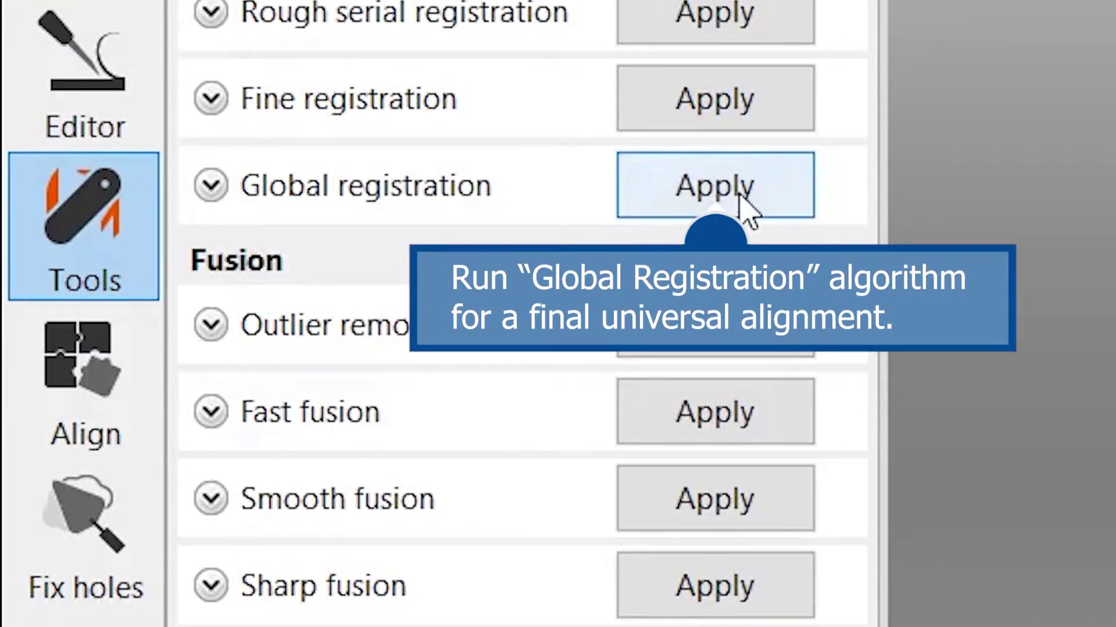
left_click(738, 214)
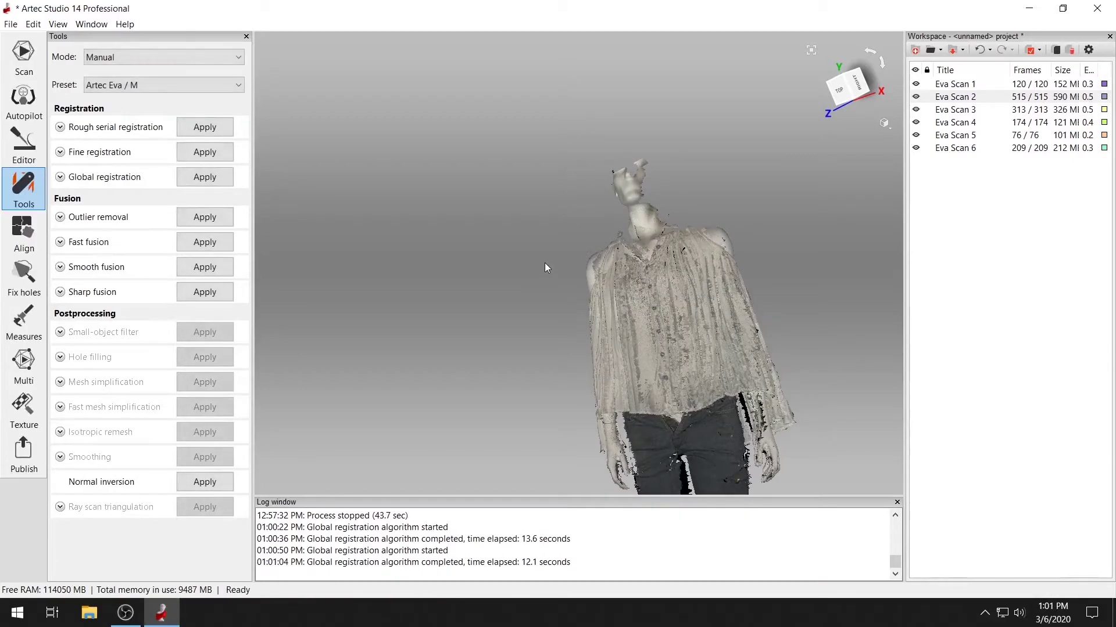
left_click_drag(545, 262, 579, 303)
left_click_drag(884, 355, 1109, 406)
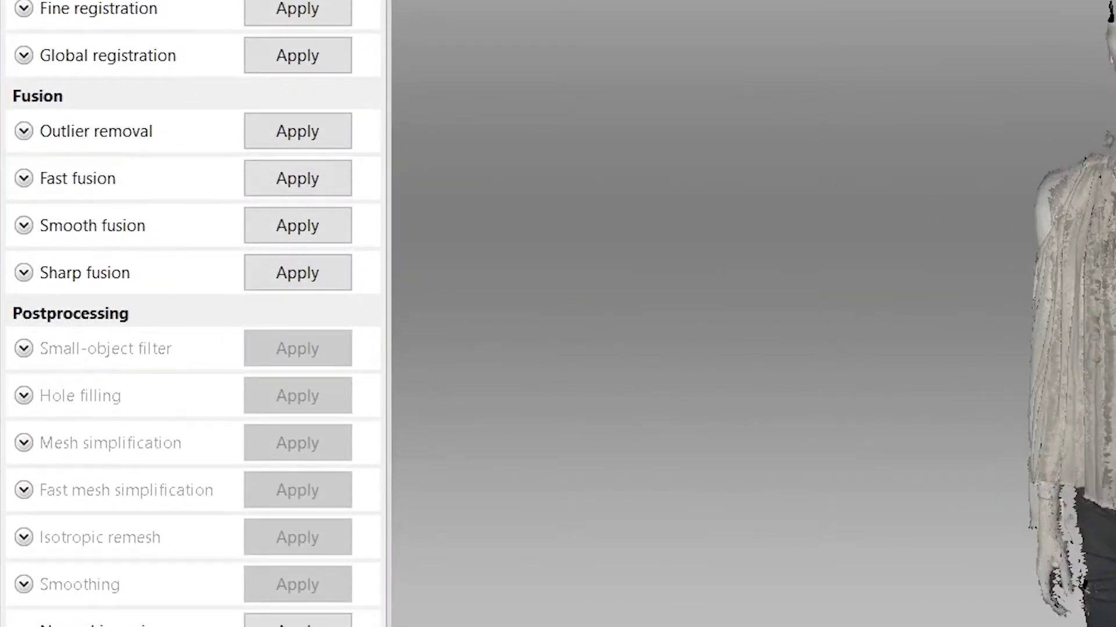
Fuse the registered scans into one mesh with Sharp fusion at resolution 1 and hole filling set to Manually.
left_click(24, 272)
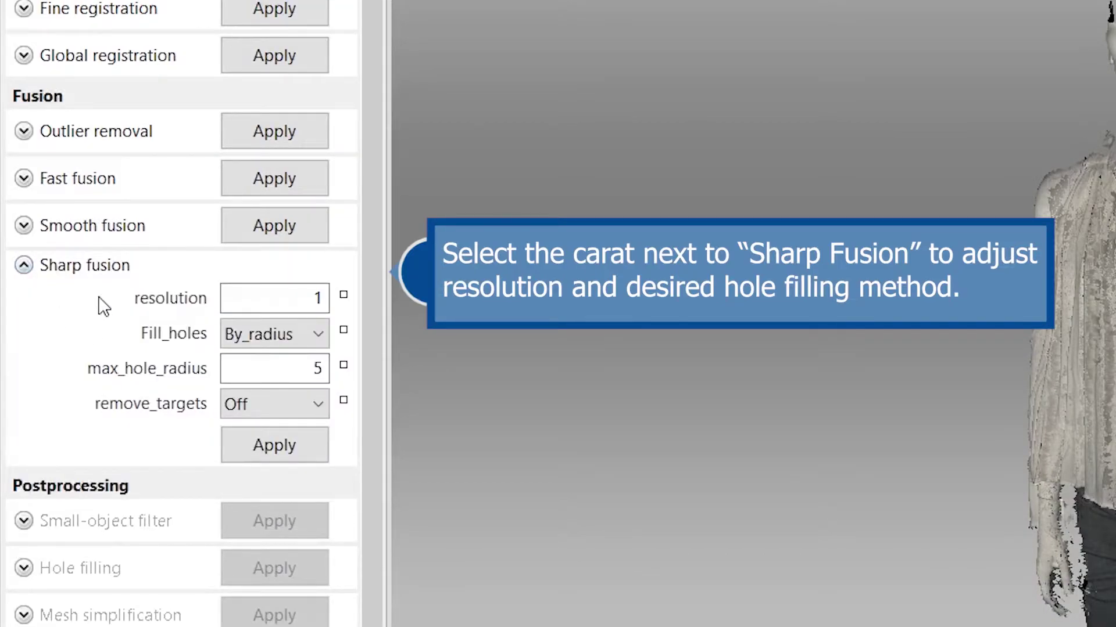
left_click(304, 334)
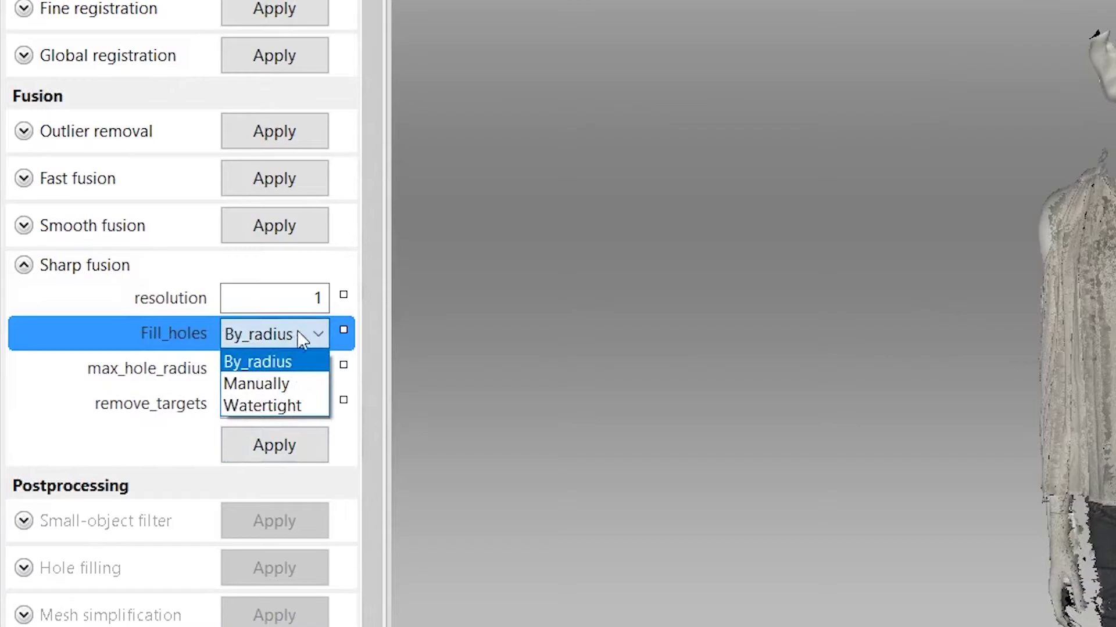
left_click(298, 383)
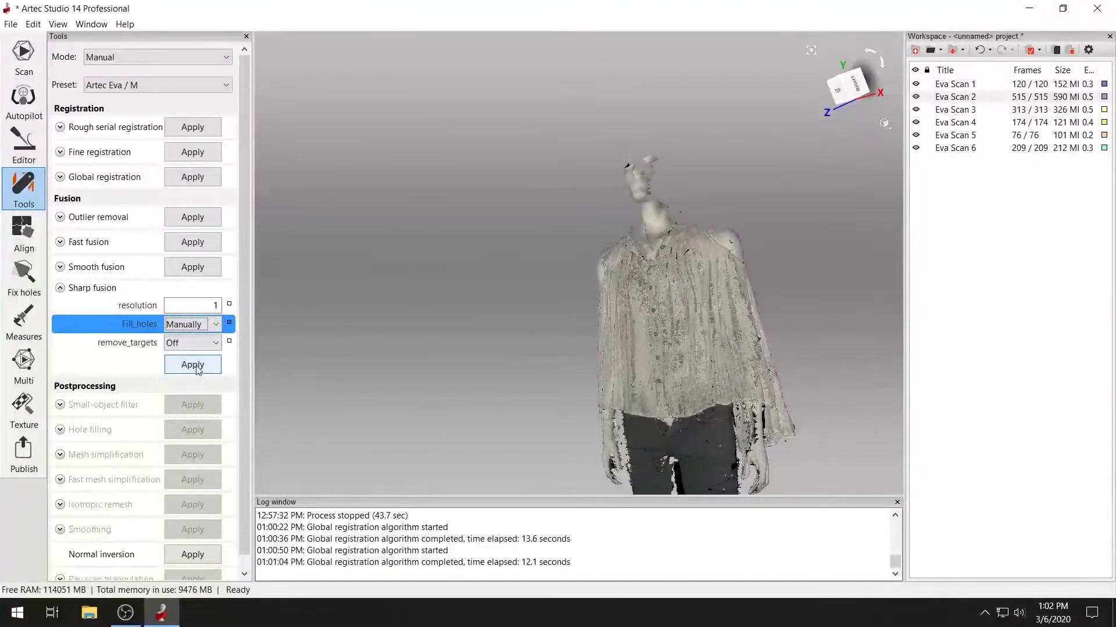
left_click(192, 364)
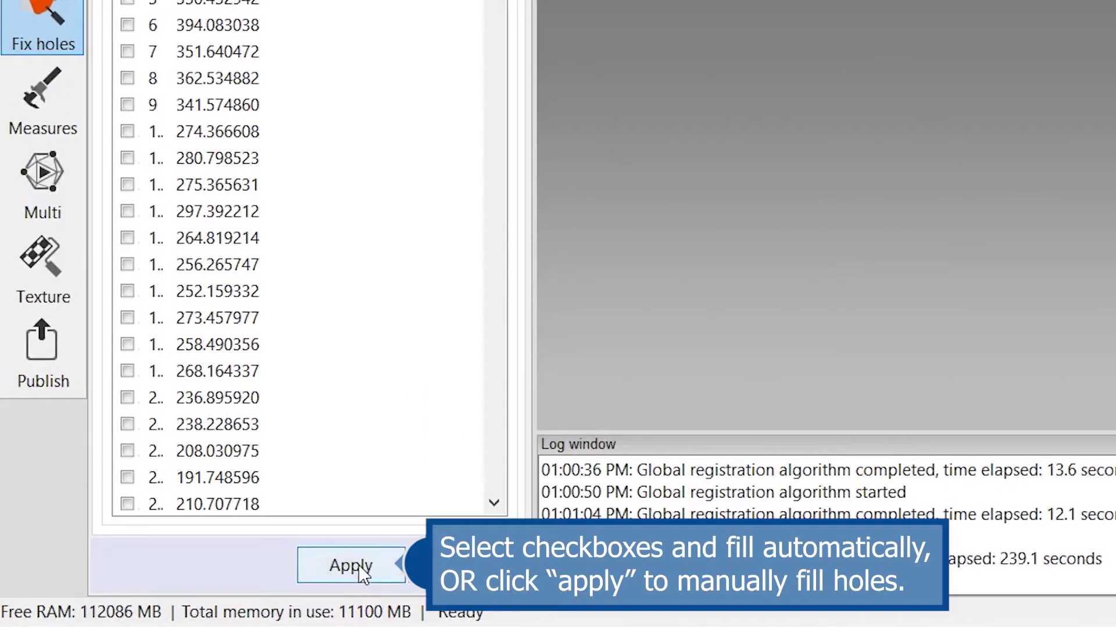
Finish the Fix holes stage of the fused mesh and inspect the mannequin's front.
left_click(351, 565)
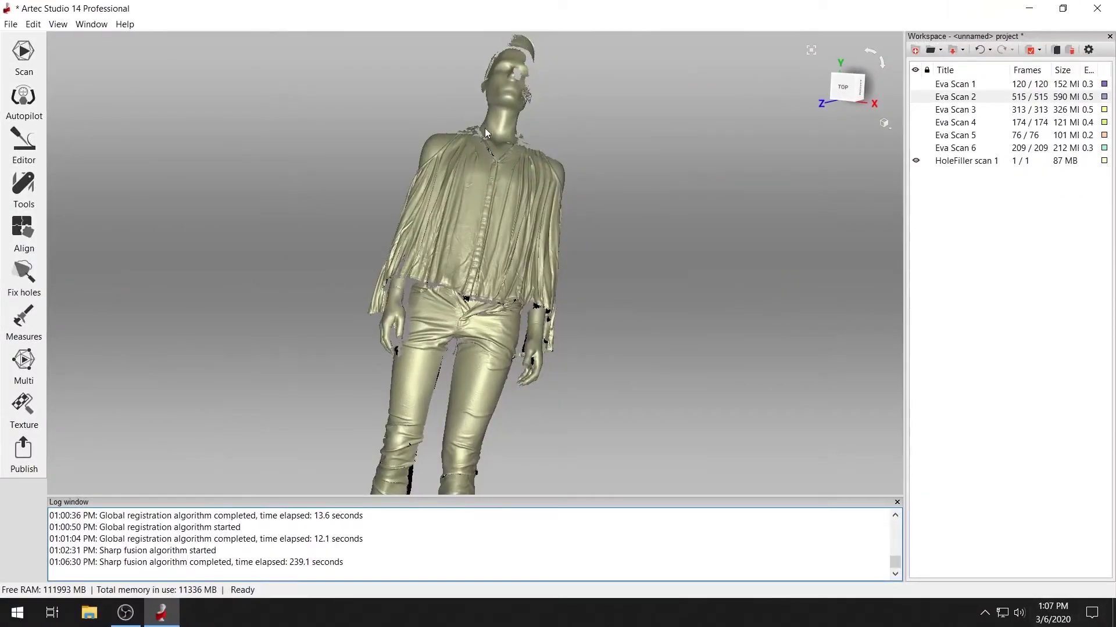
left_click_drag(691, 41, 698, 48)
left_click_drag(483, 208, 509, 260)
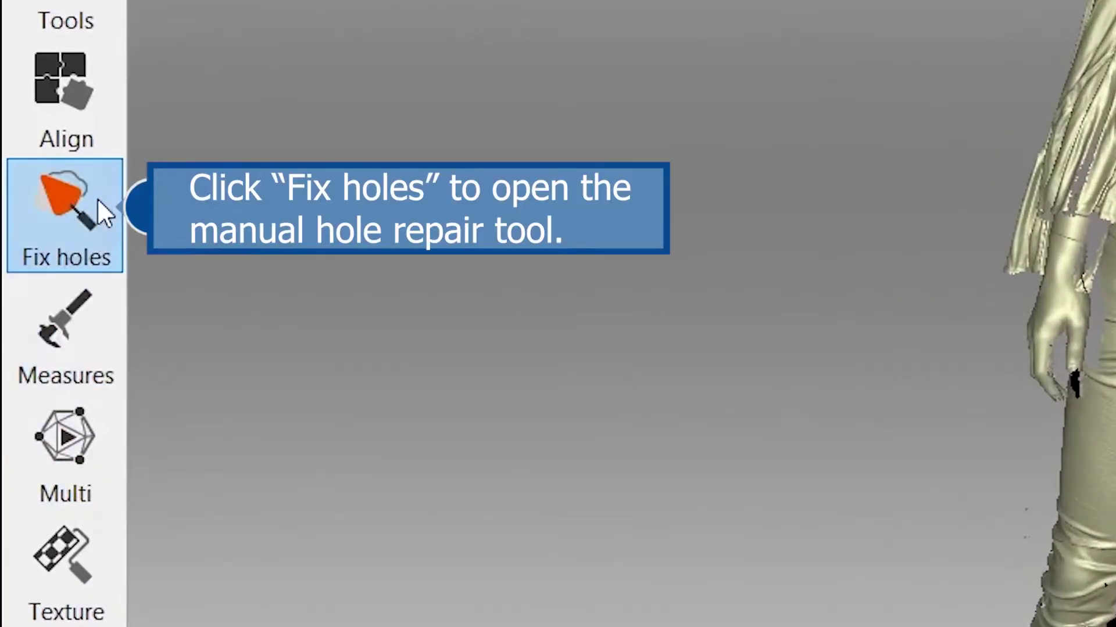
Bridge the large open gap along the mannequin's lower leg by joining points on its opposite edges.
left_click(98, 201)
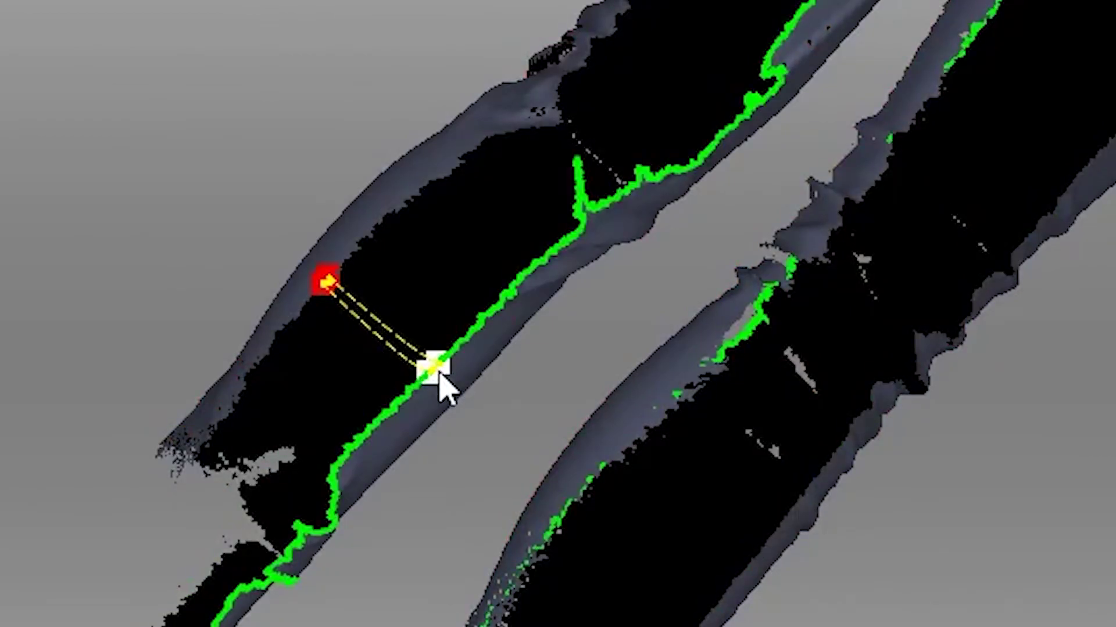
left_click(438, 375)
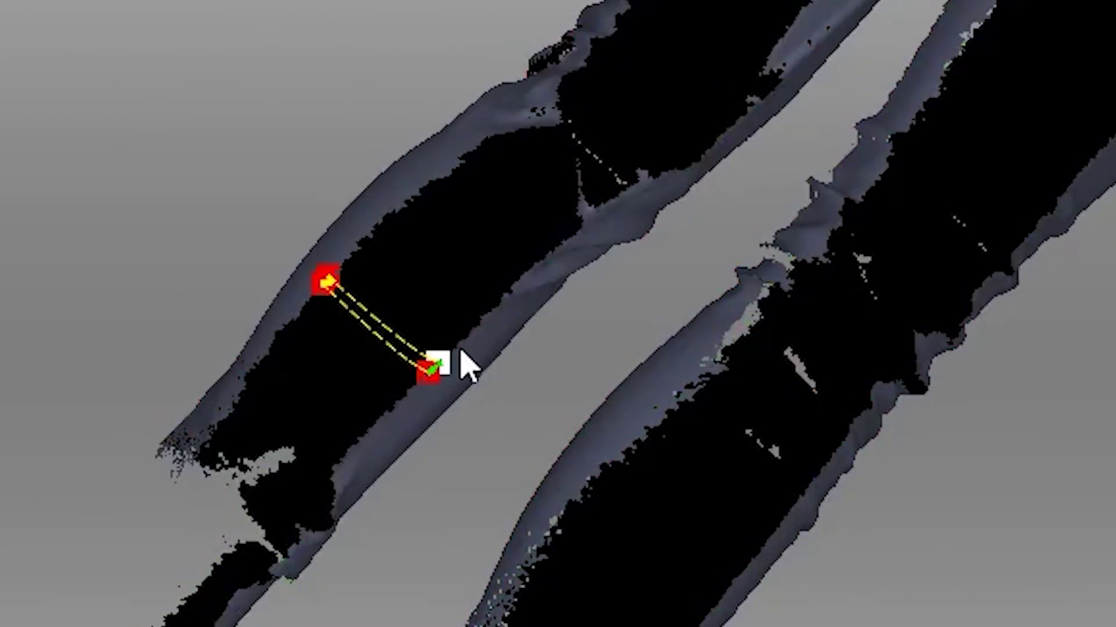
left_click(529, 256)
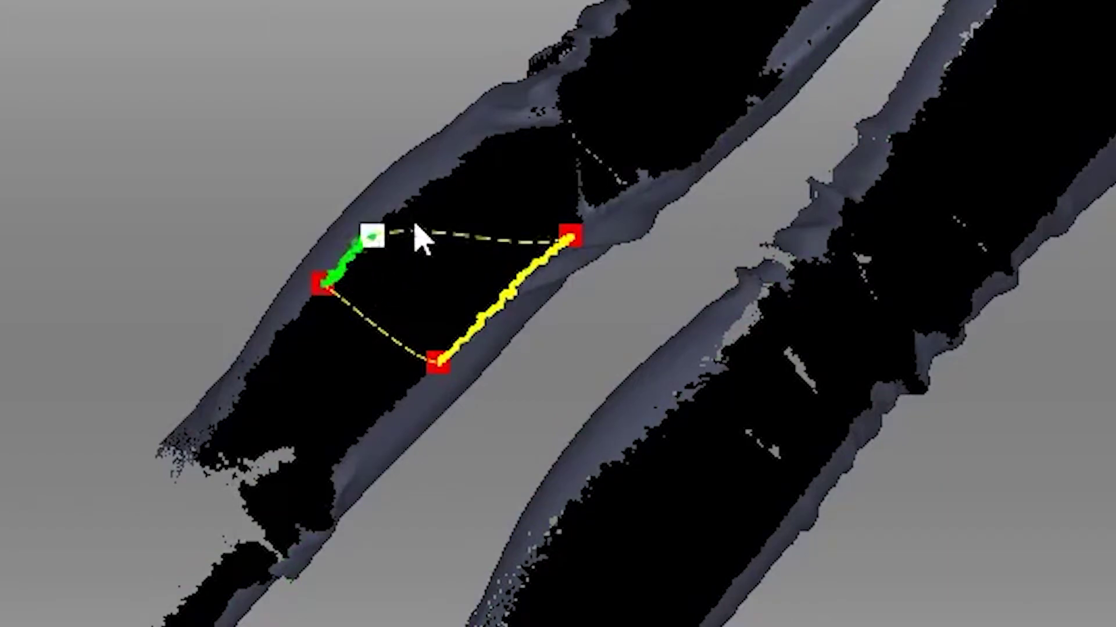
left_click(473, 170)
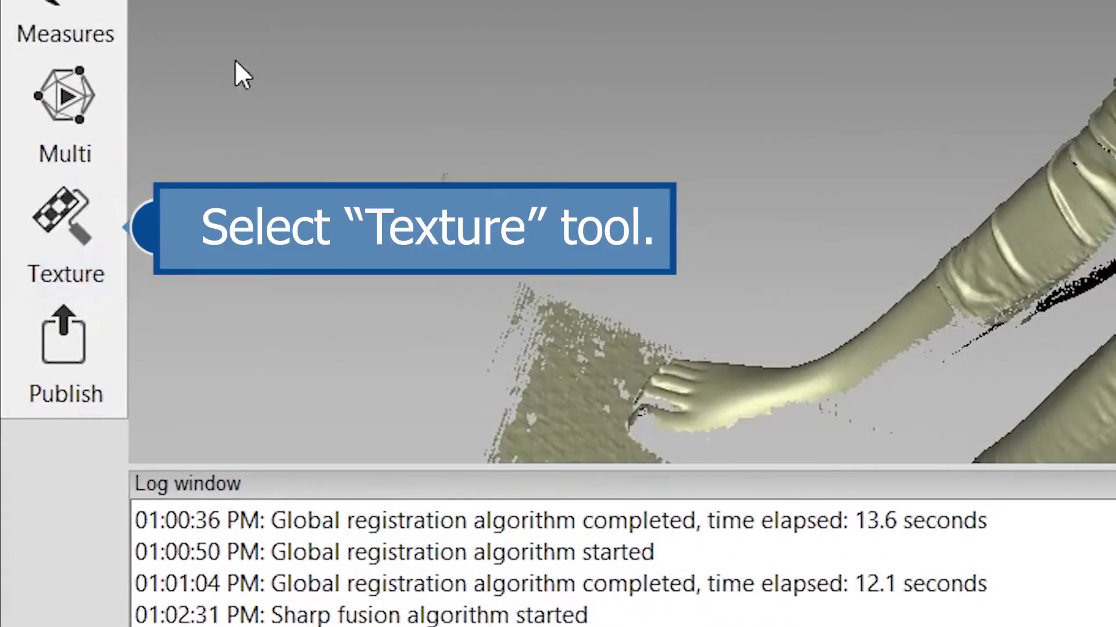
Try to texture HoleFiller scan 1 for export from Eva Scans 1 to 6, choosing an output texture size.
left_click(84, 235)
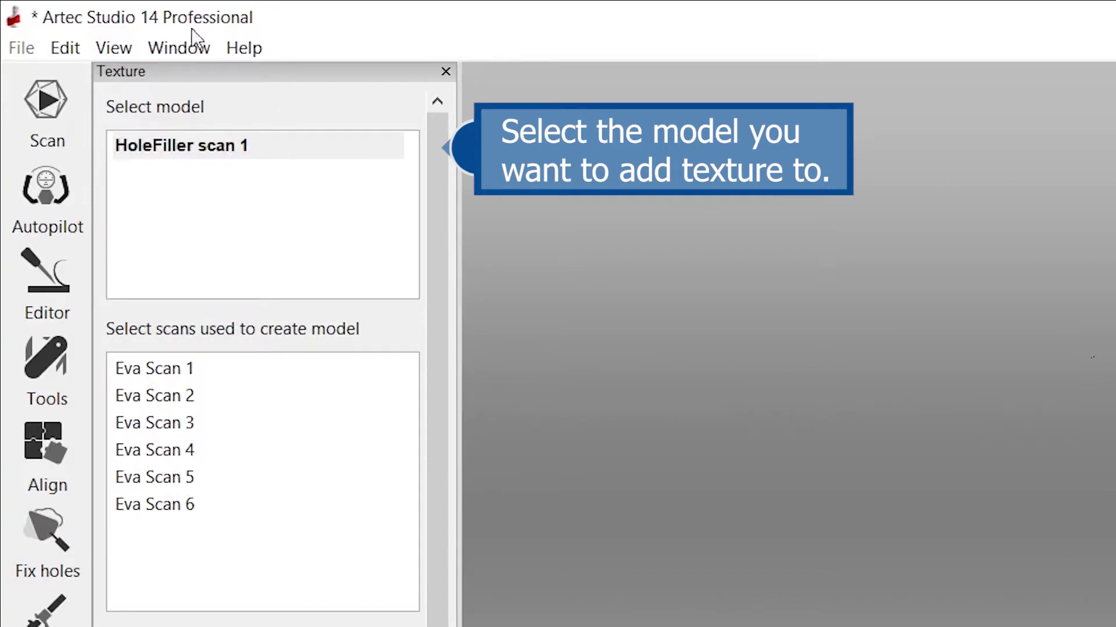
left_click(214, 368)
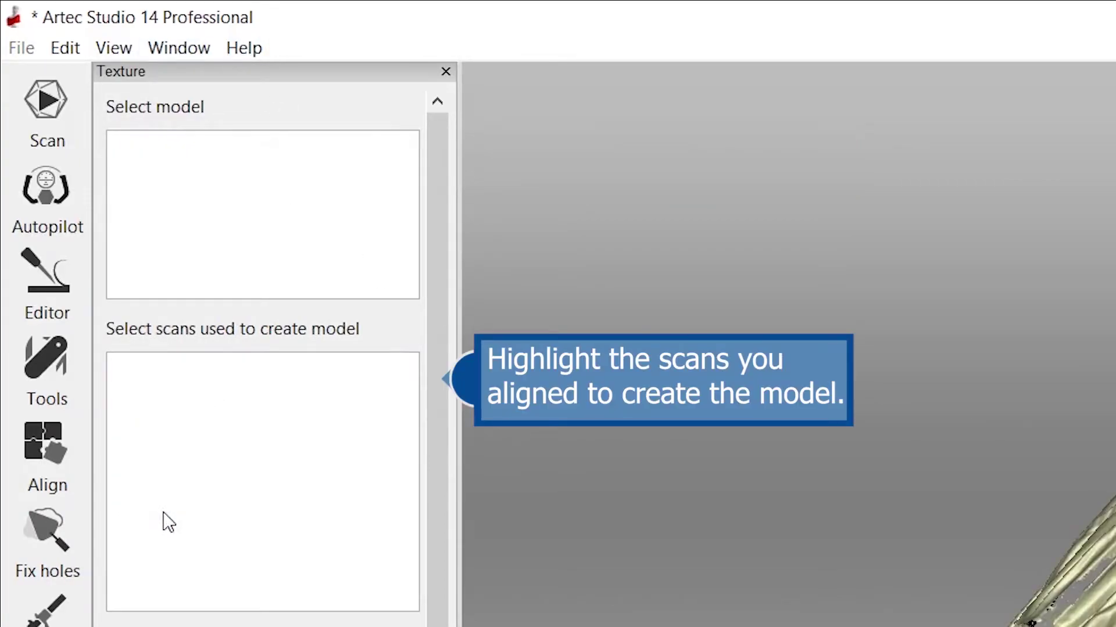
left_click(164, 512, "shift")
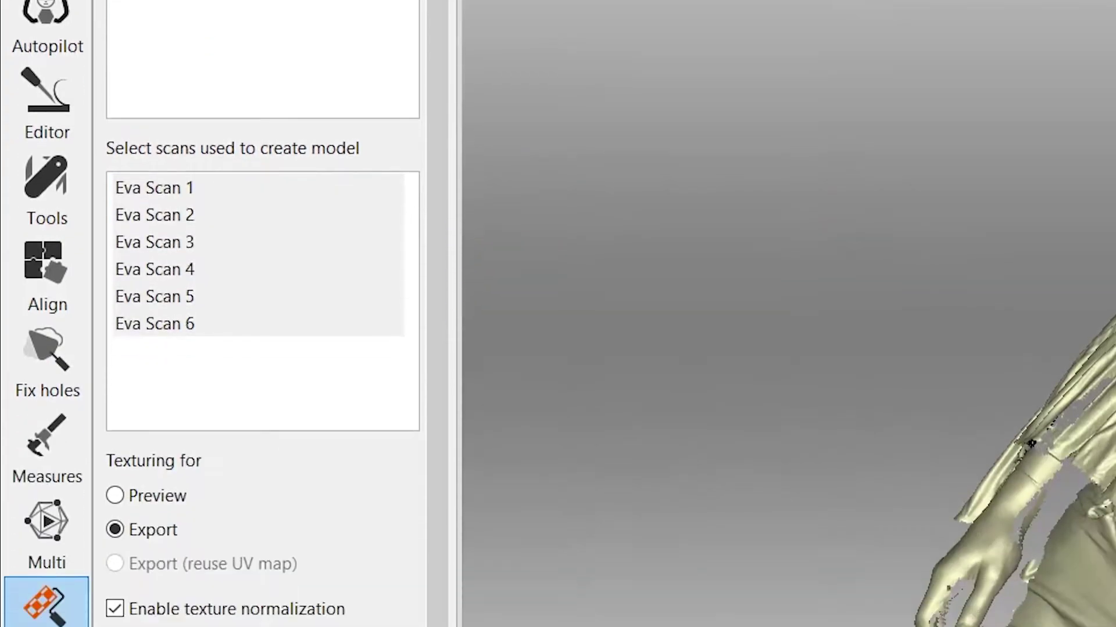
left_click(232, 424)
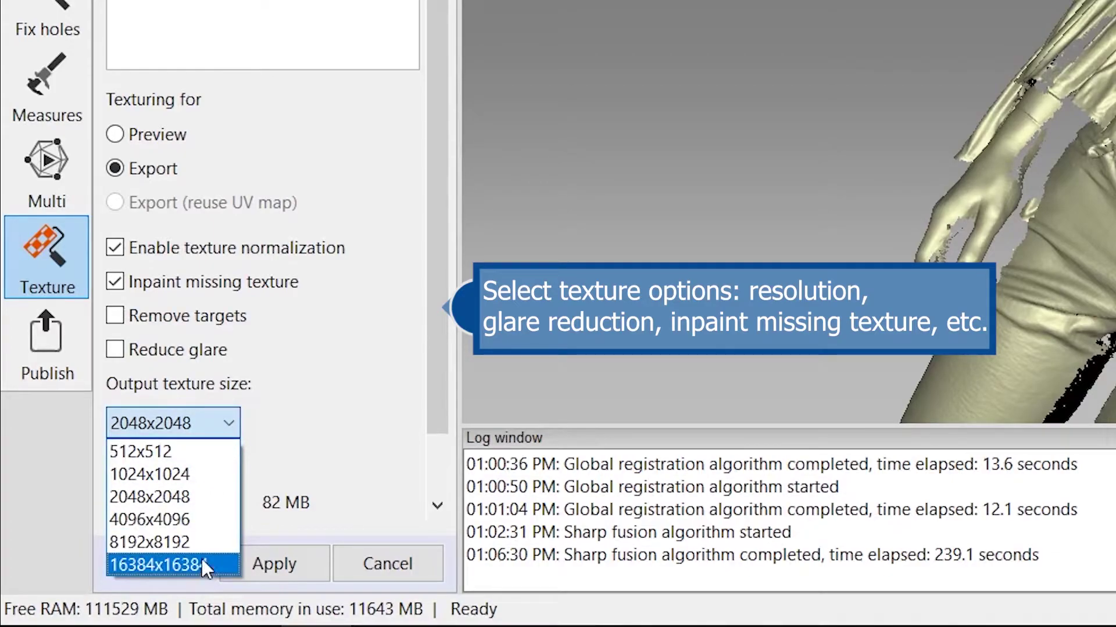
left_click(193, 475)
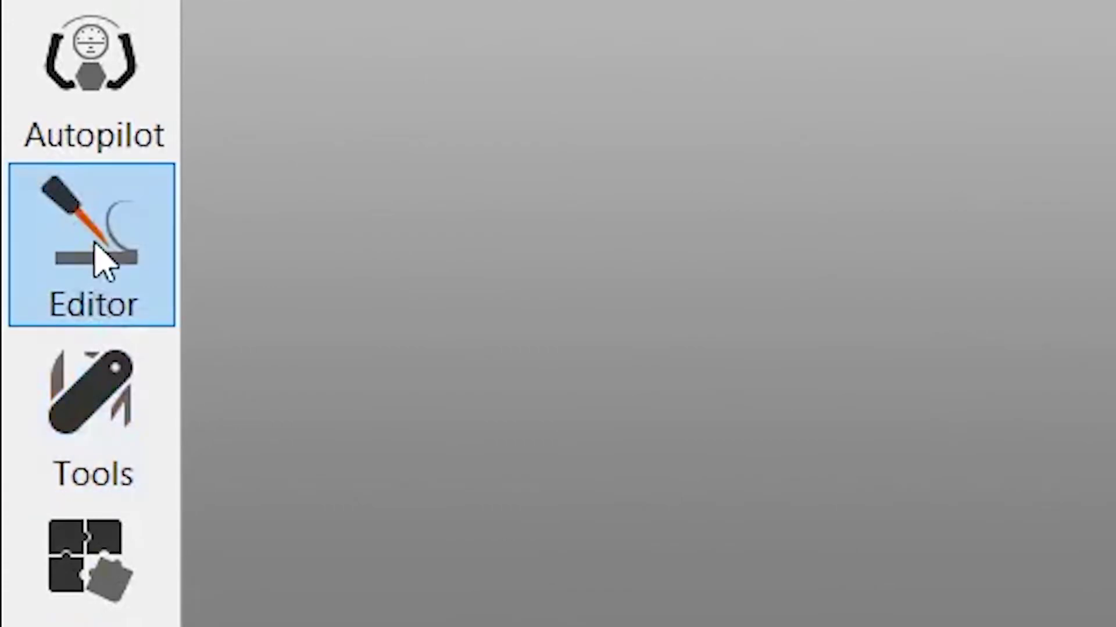
Smooth the upper thigh of the trousers with the Smoothing brush at about 54 mm, and raise the smoothing strength.
left_click(94, 274)
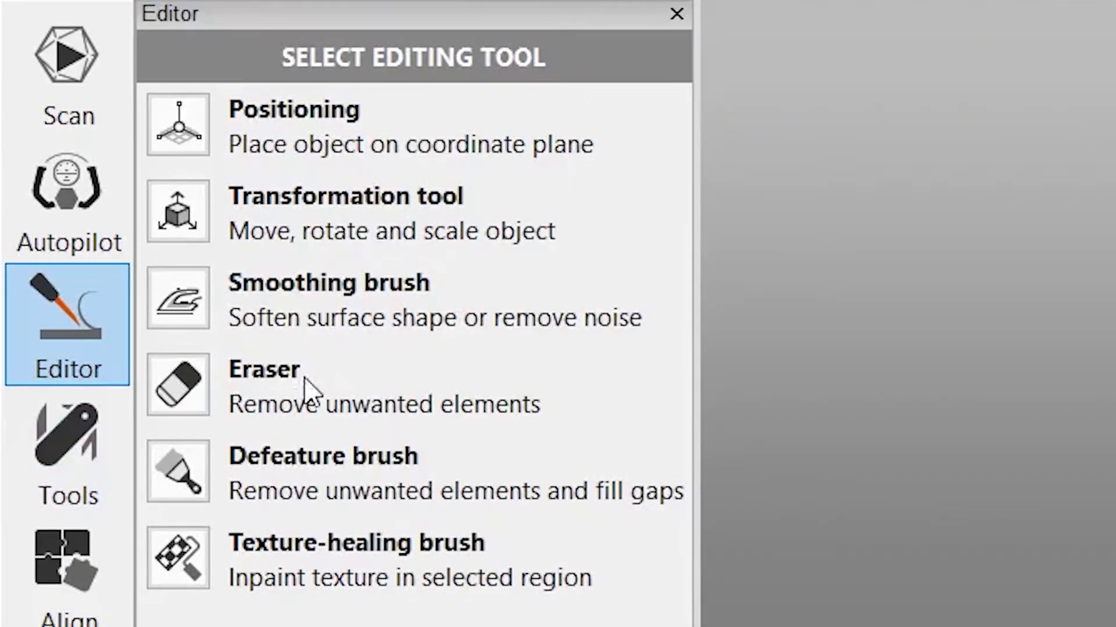
left_click(188, 319)
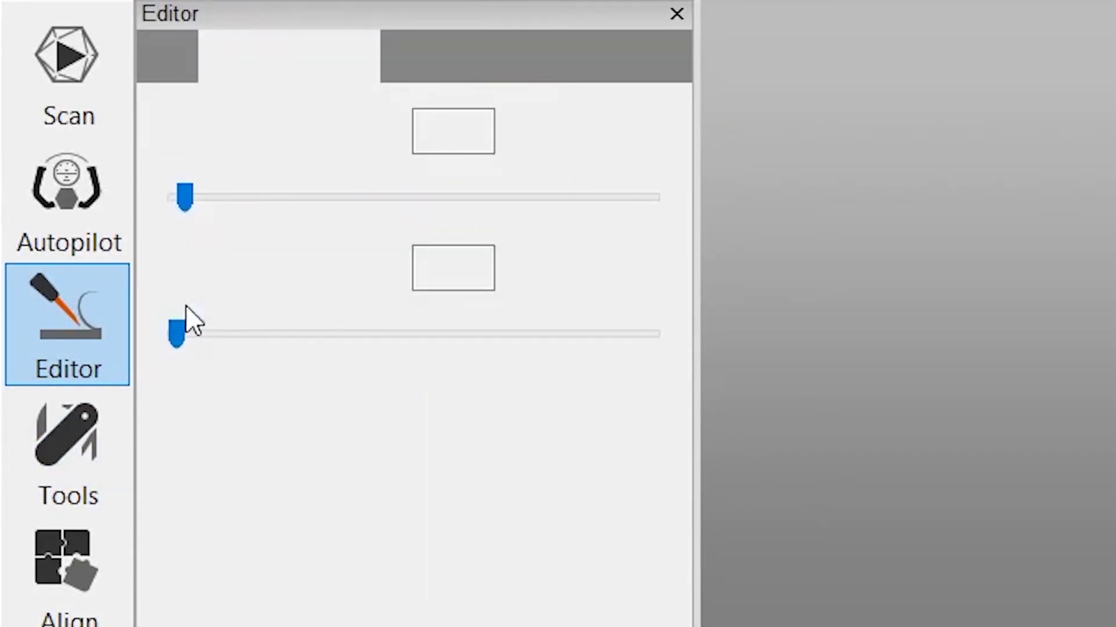
left_click(187, 200)
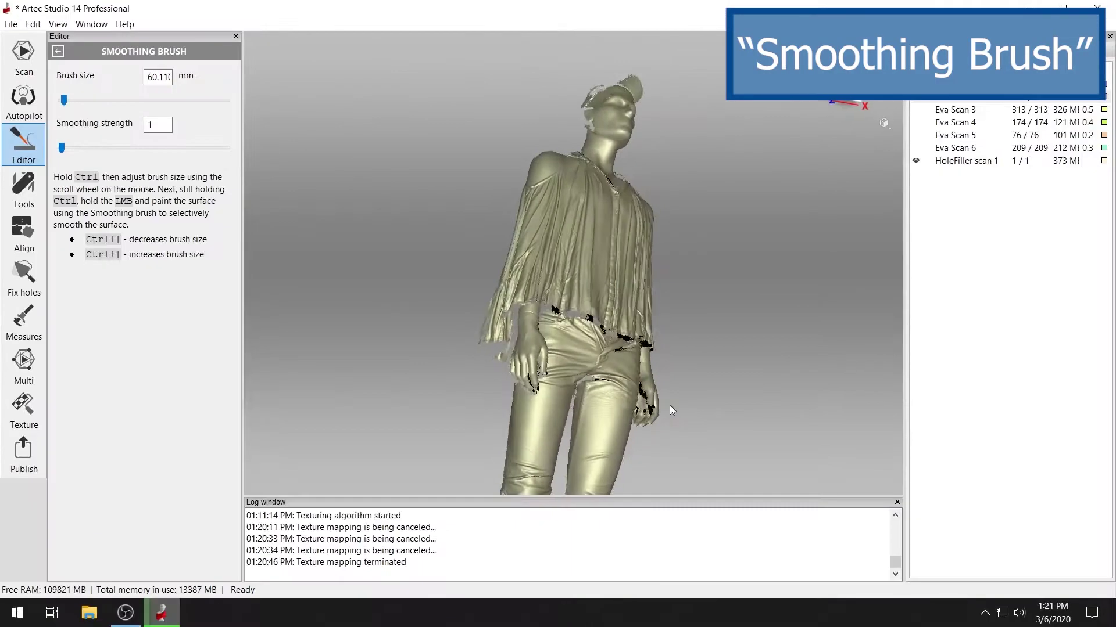
scroll(612, 414, "up", 3)
mouse_move(670, 405)
left_mouse_down()
mouse_move(612, 414)
mouse_move(571, 378)
left_mouse_up()
scroll(571, 378, "up", 3)
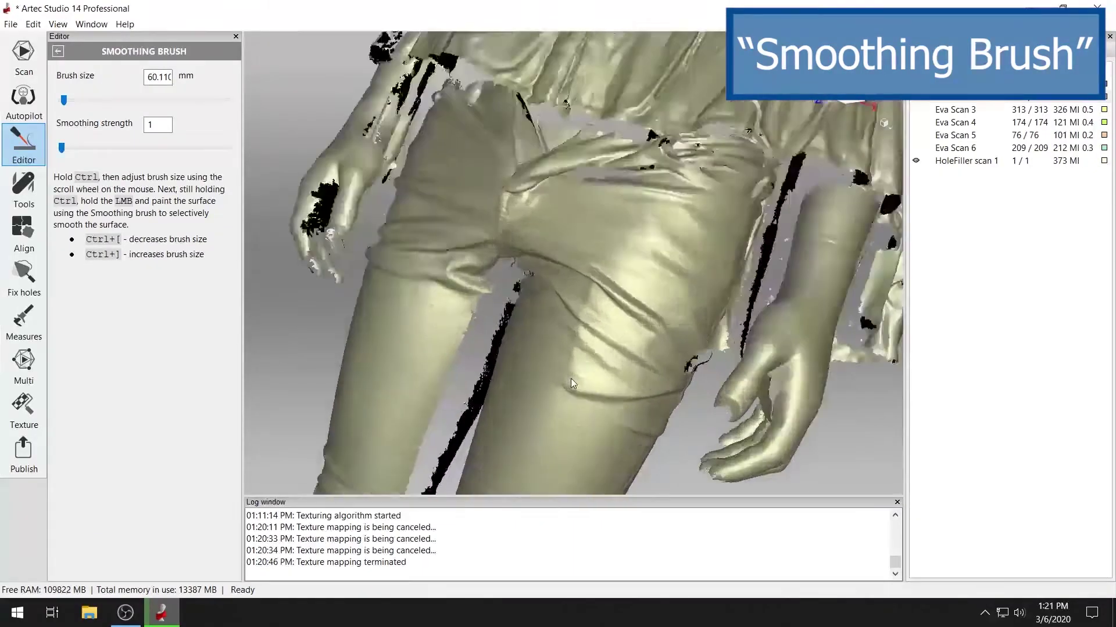
scroll(571, 407, "up", 3)
scroll(571, 424, "up", 3)
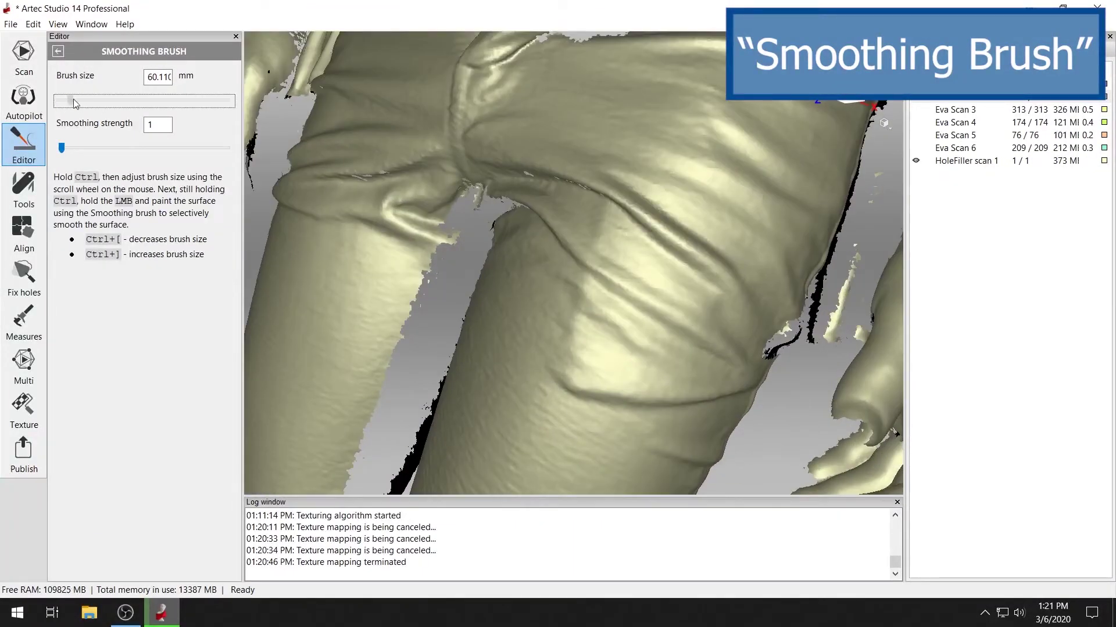
scroll(549, 386, "down", 10, "ctrl")
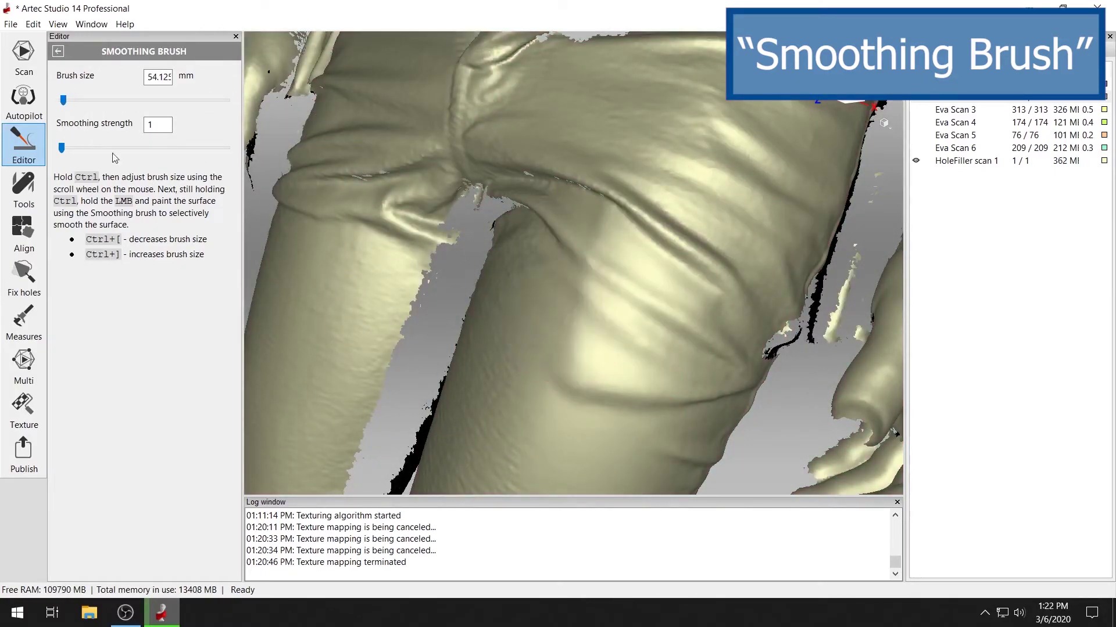
left_click_drag(62, 147, 226, 147)
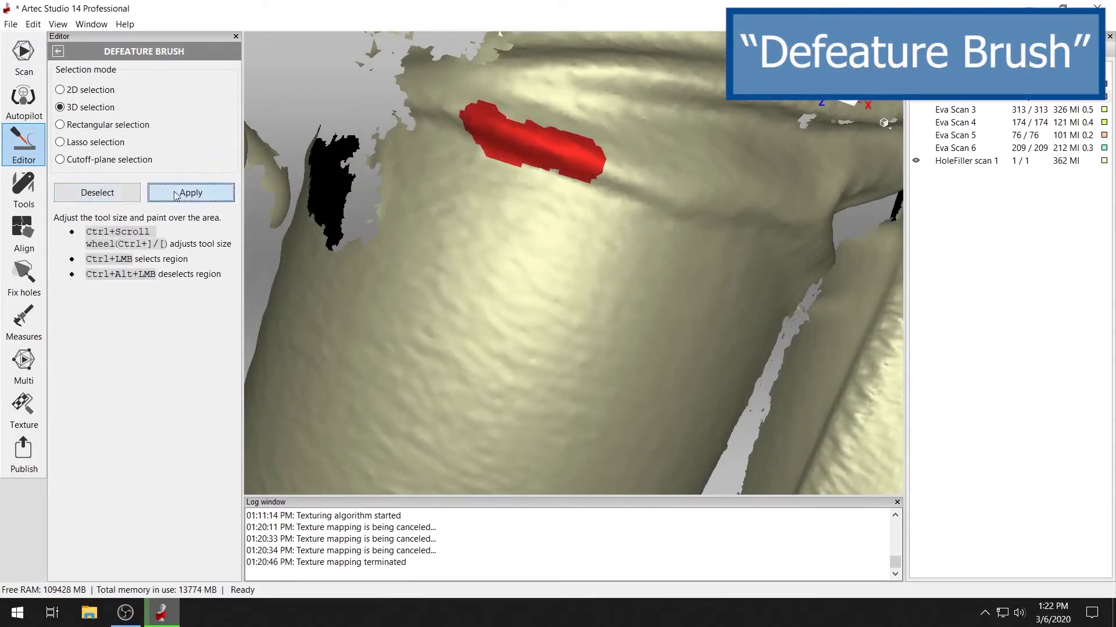
Apply the Defeature brush to the painted fold on the trouser leg.
left_click(204, 186)
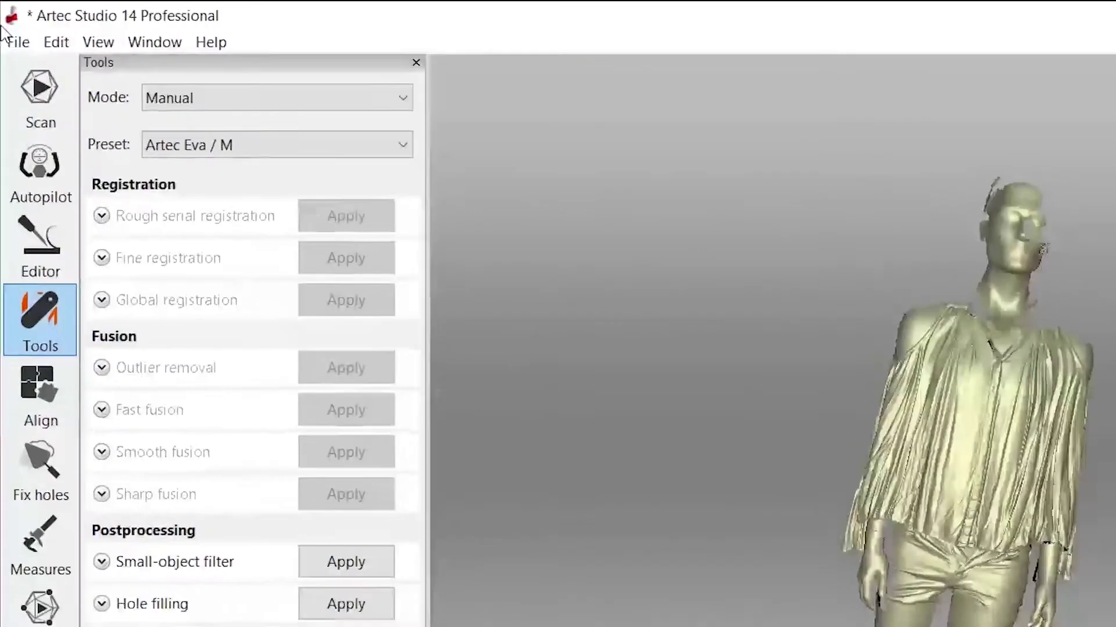
Export the finished mannequin mesh to a file named MA, choosing its file format.
left_click(16, 41)
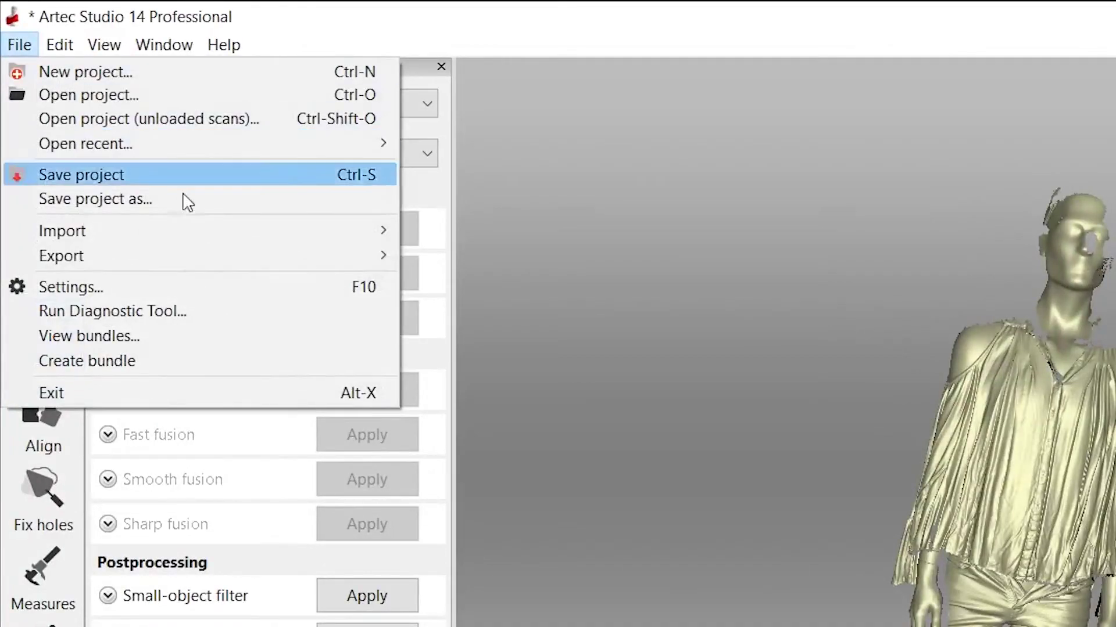
mouse_move(234, 238)
left_click(480, 277)
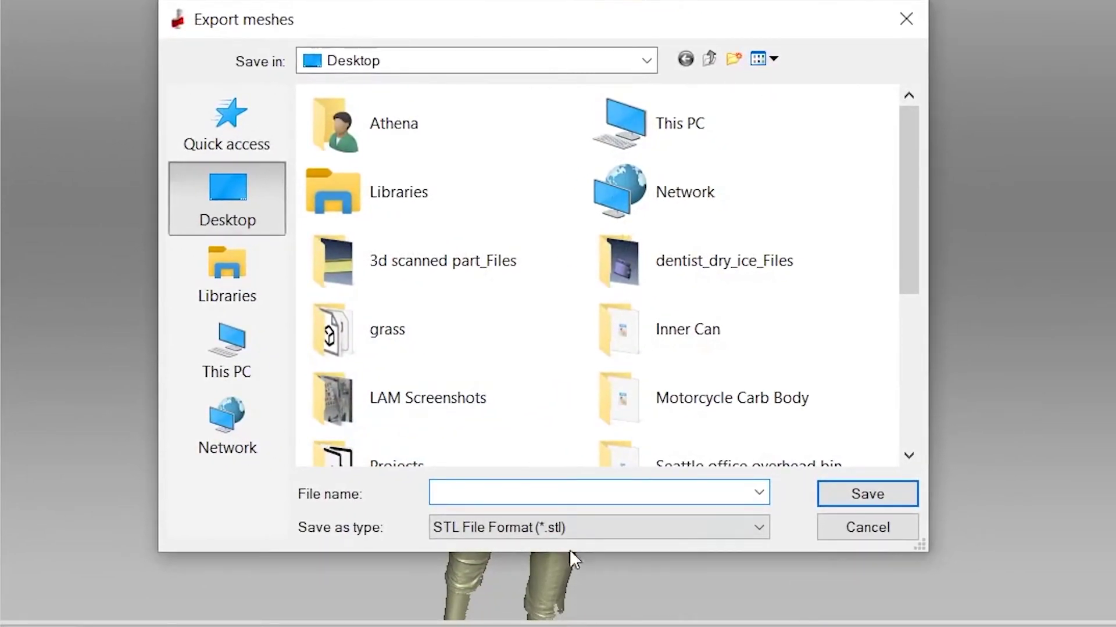
left_click(571, 532)
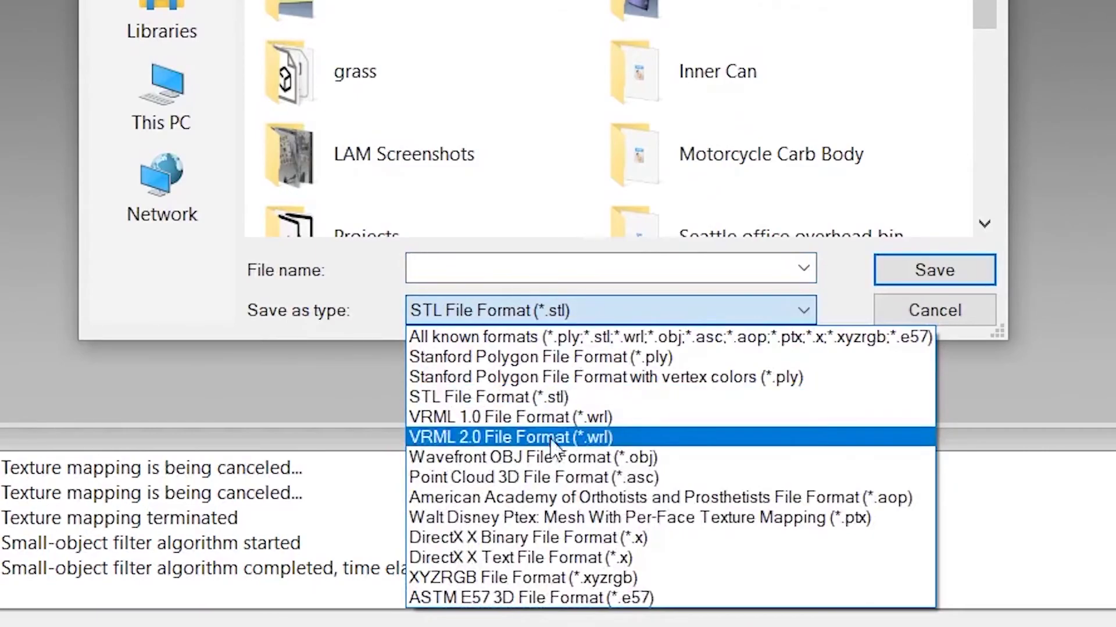
type("MAANNEQUIN")
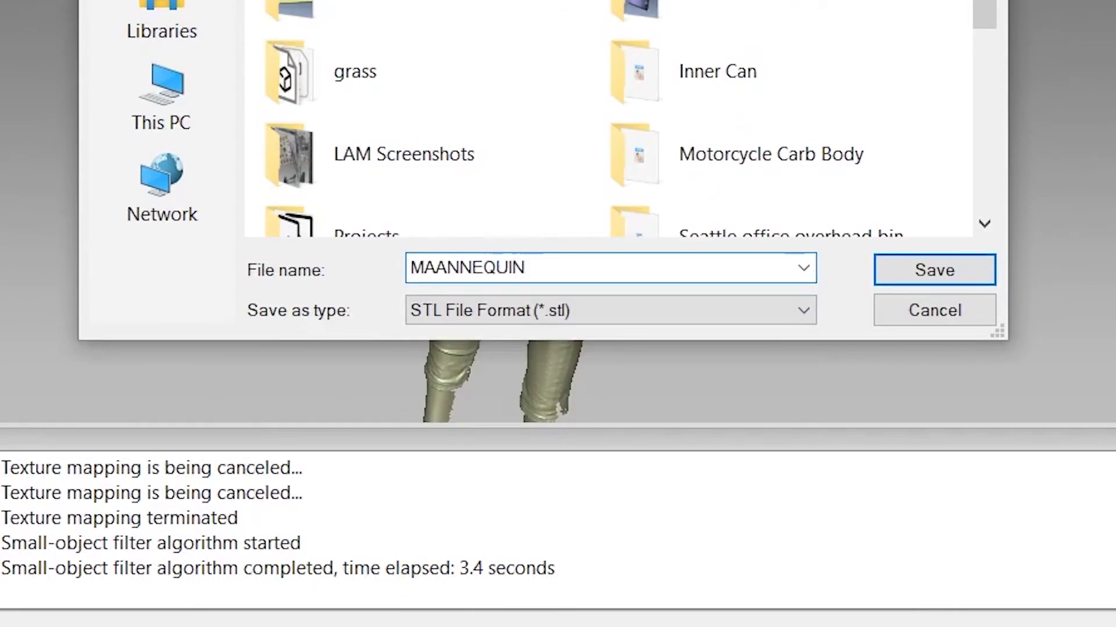
key("Return")
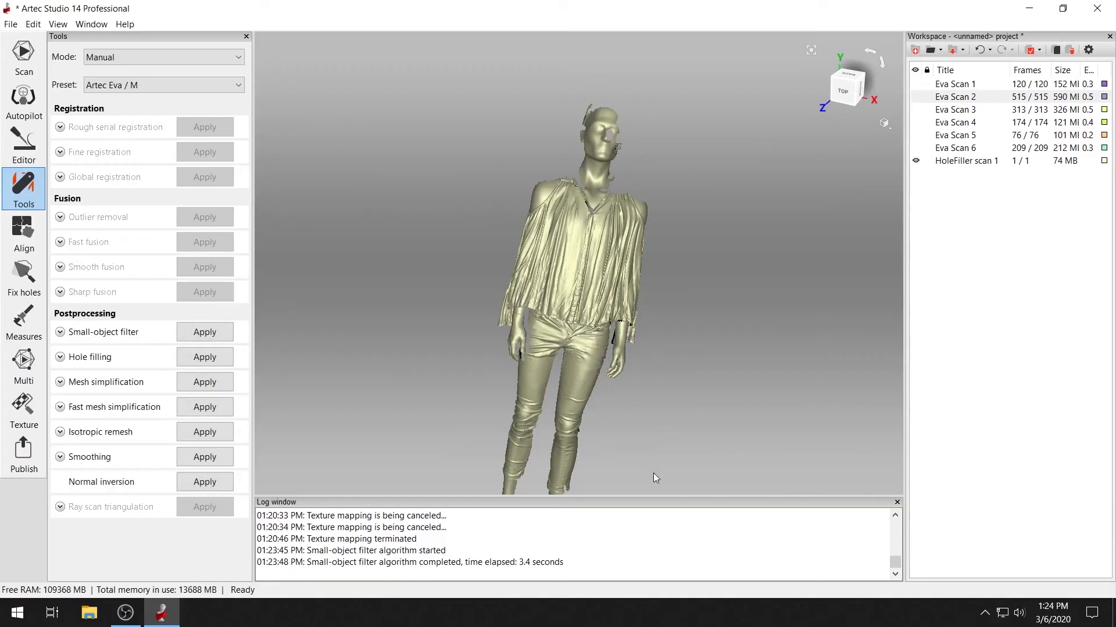